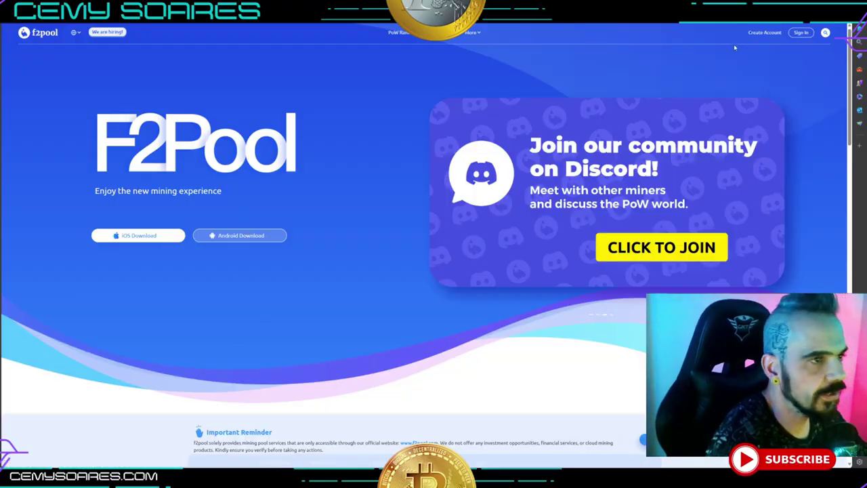
Step: Open the F2Pool registration form and enter the chosen username
click(760, 34)
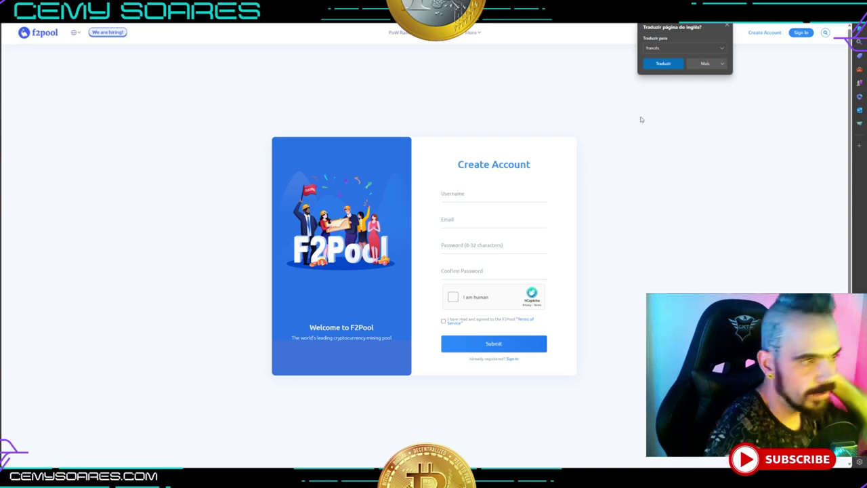
click(725, 31)
click(466, 200)
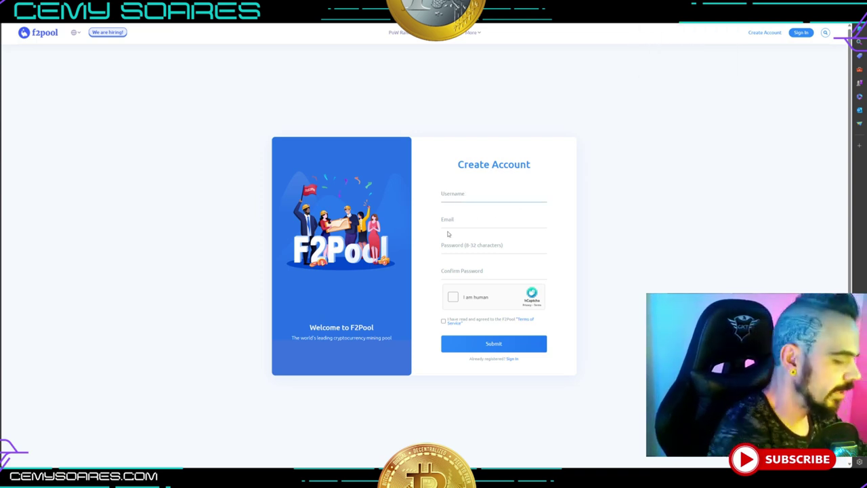
text(bloody)
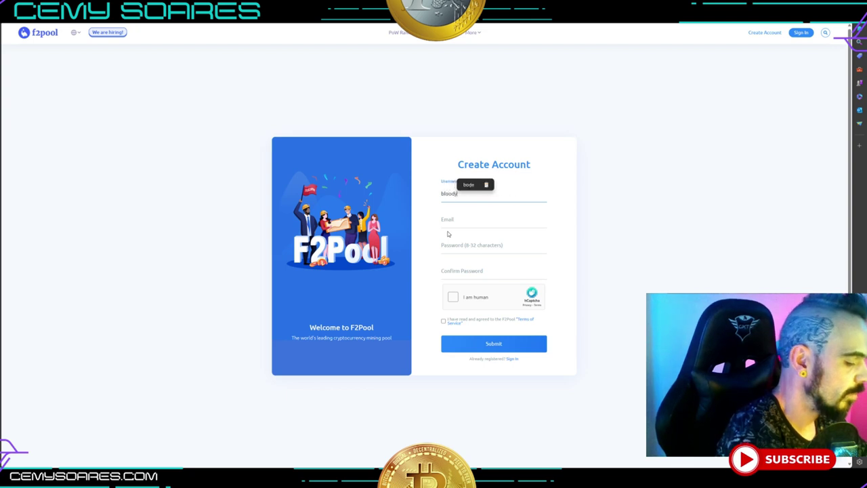
text(mary99)
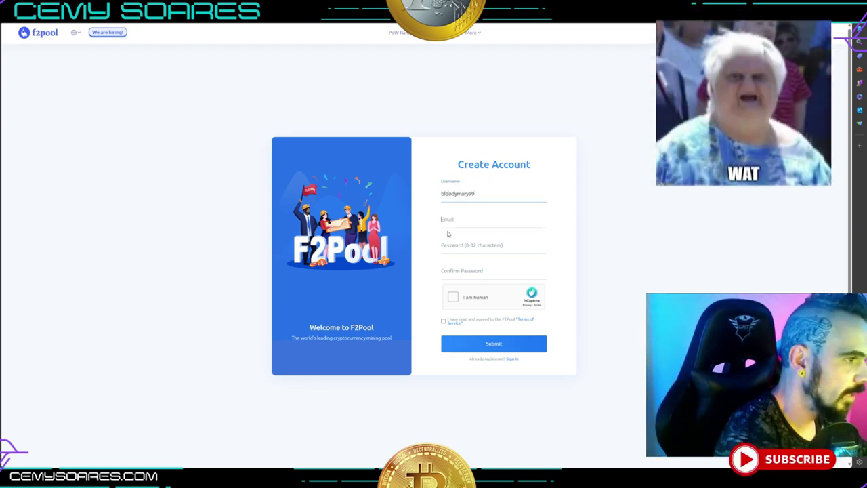
click(465, 224)
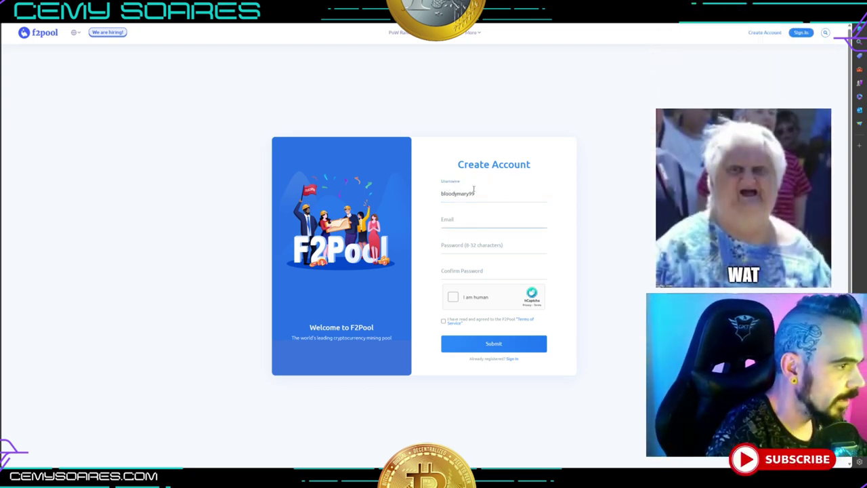
drag(475, 193, 418, 196)
key(ctrl+c)
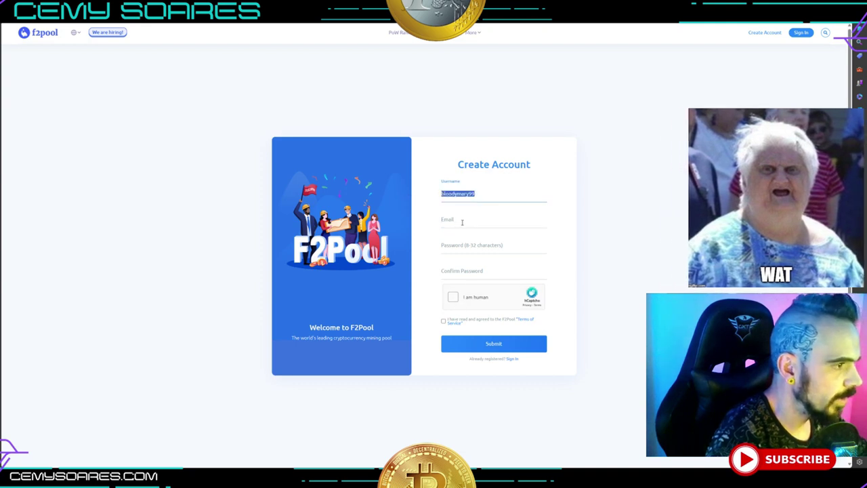
click(463, 220)
key(ctrl+v)
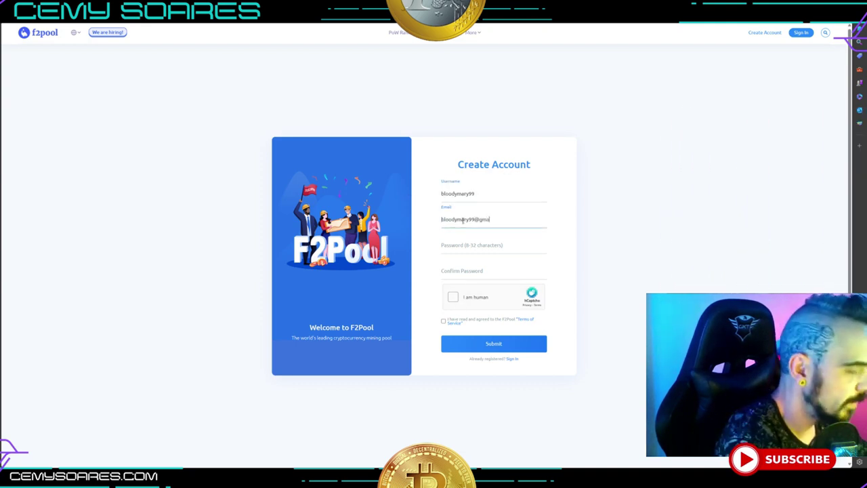
text(@gmail.co)
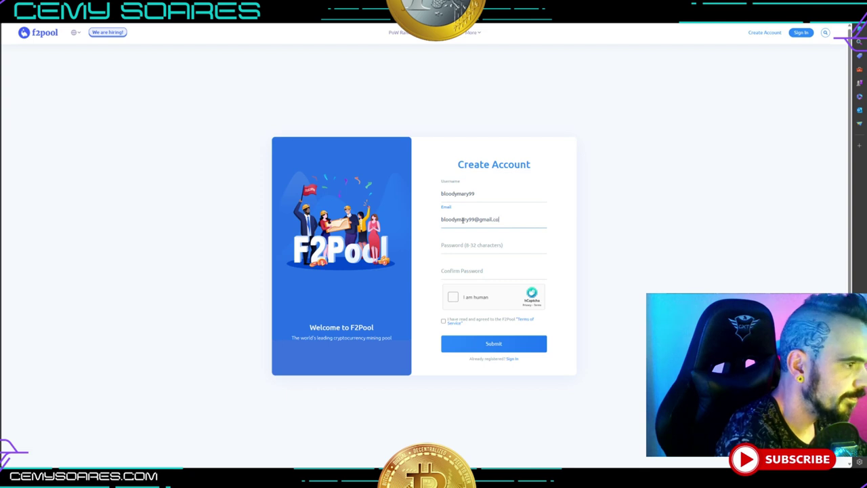
text(m)
Step: Enter the account password, ending in '!', in both Password and Confirm Password
key(Tab)
key(ctrl+v)
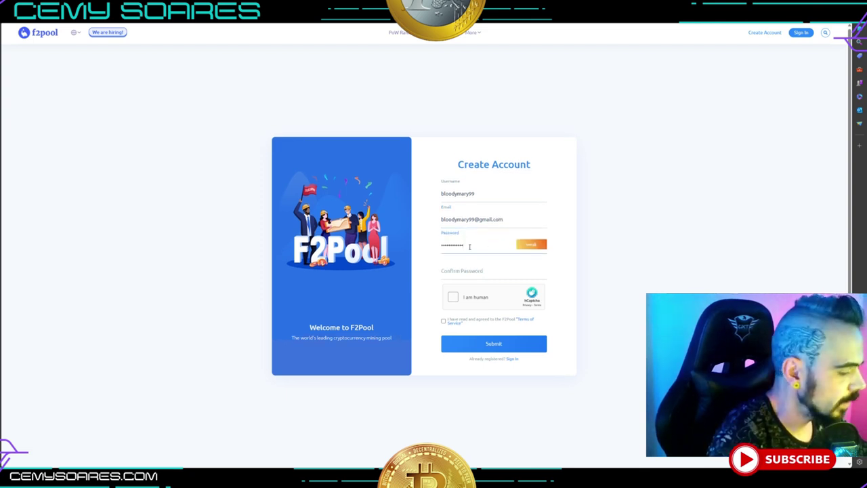
text(!)
click(464, 270)
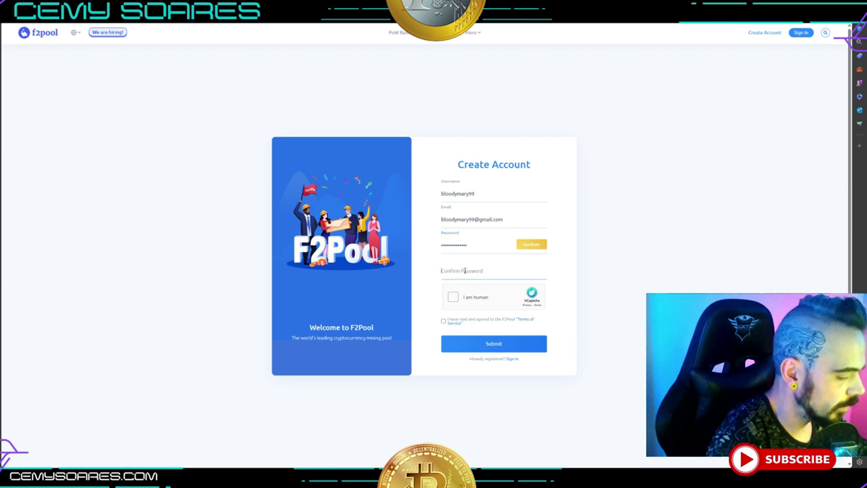
key(ctrl+v)
text(!)
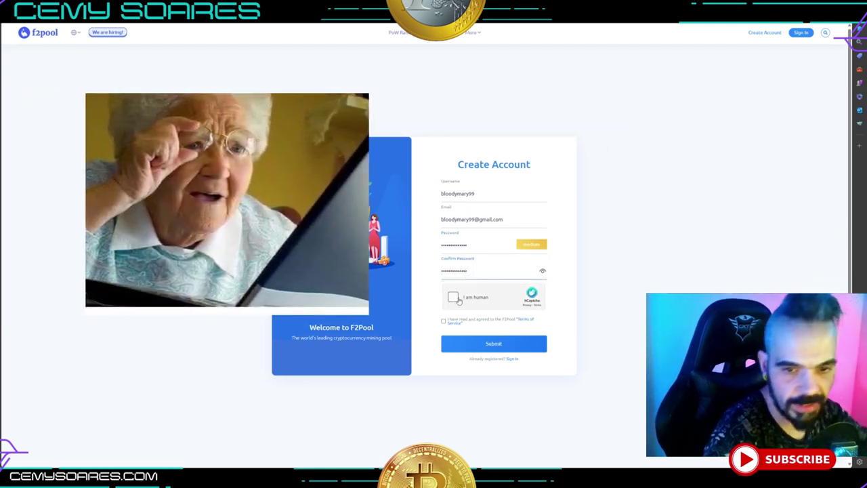
Step: Pass the 'I am human' check by selecting the three feline images and verifying
click(454, 297)
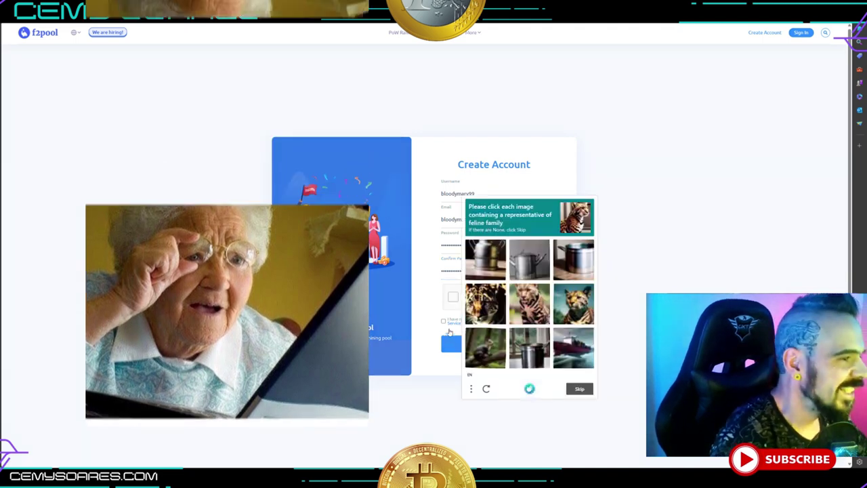
click(530, 304)
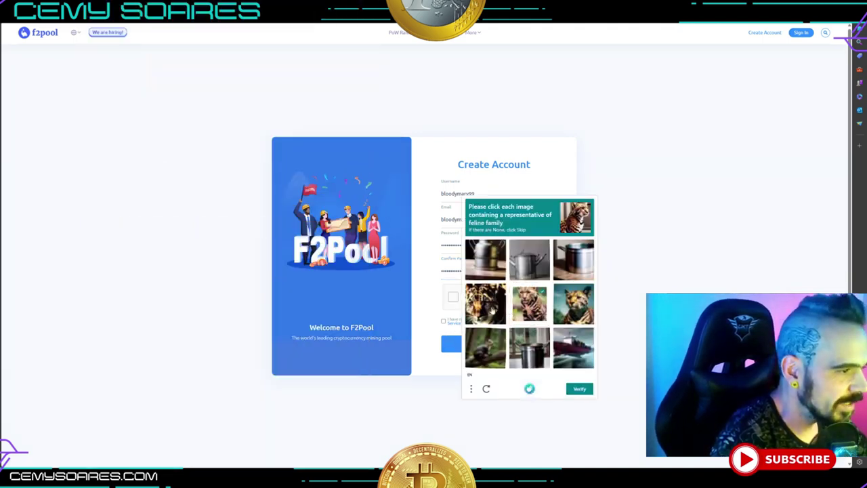
click(485, 304)
click(573, 304)
click(582, 390)
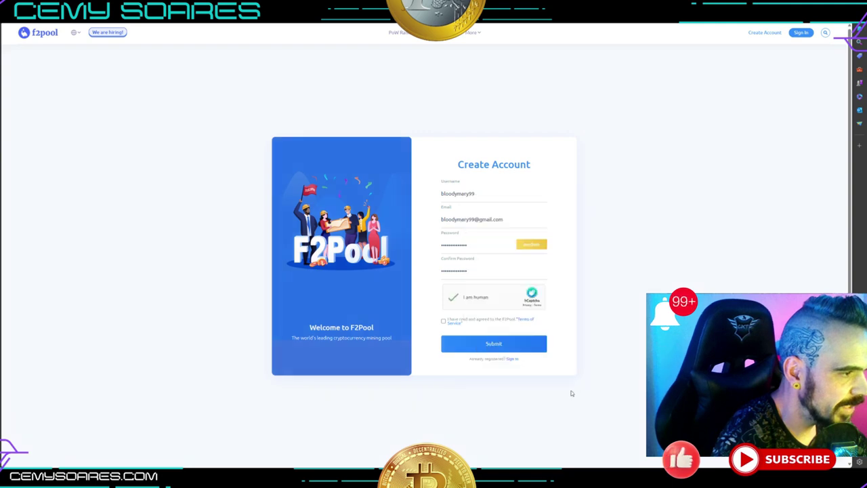
Step: Accept the Terms, submit the registration, and decline saving the password
click(444, 321)
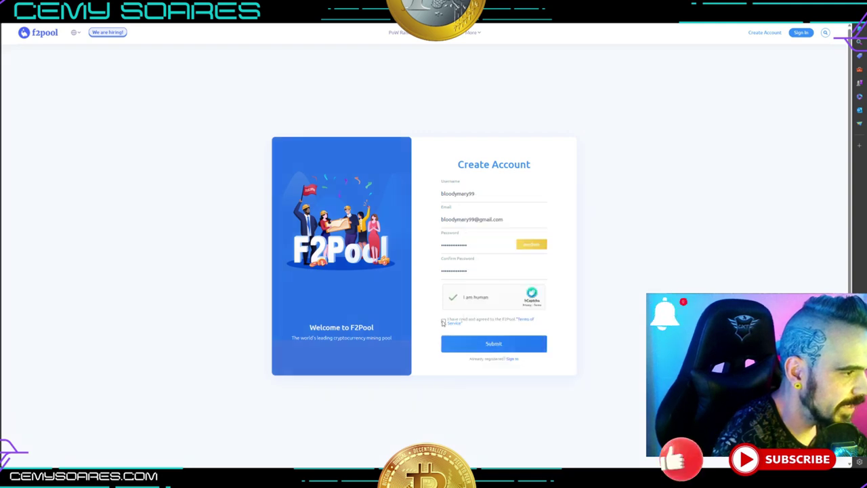
click(492, 344)
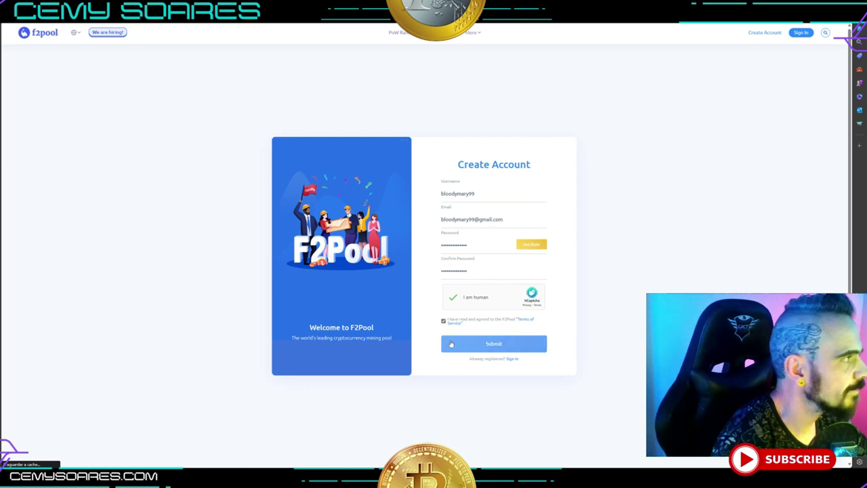
click(474, 344)
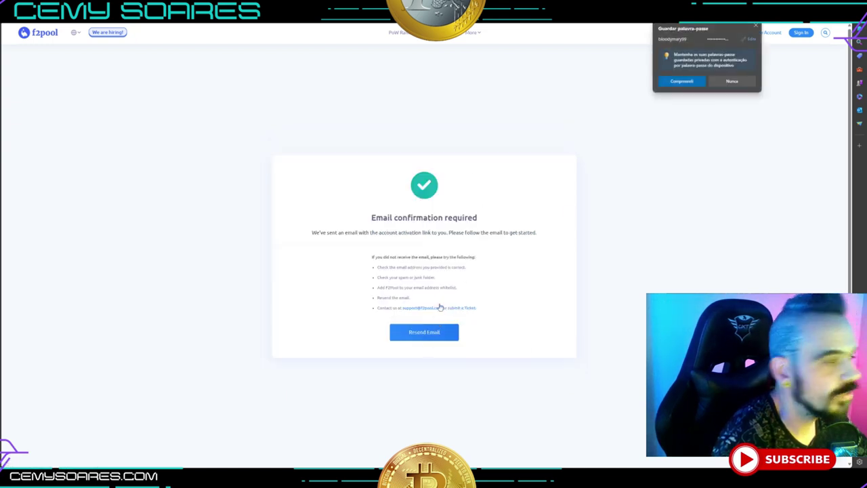
click(757, 26)
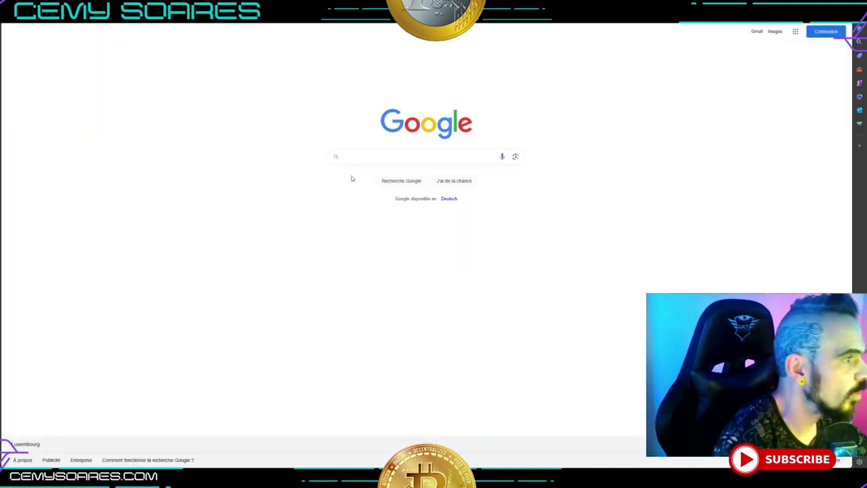
Step: Search Google for 'kaspa wallet' and open the Kaspa Wallet result
click(367, 157)
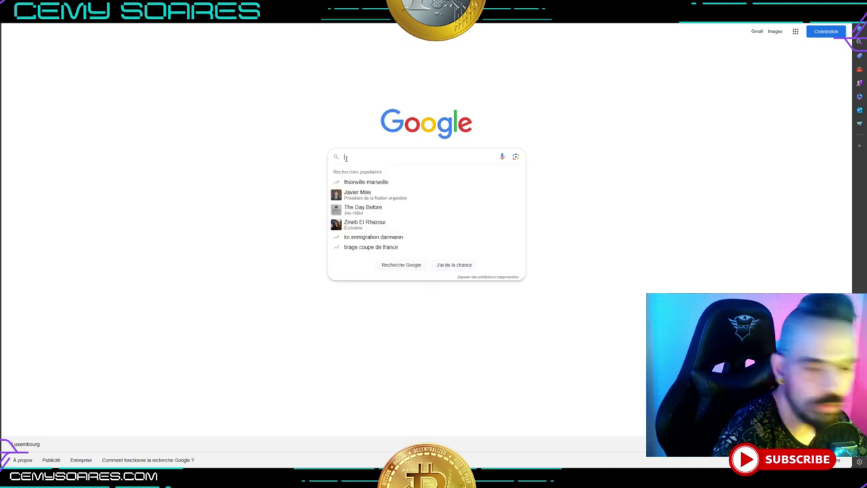
text(ka)
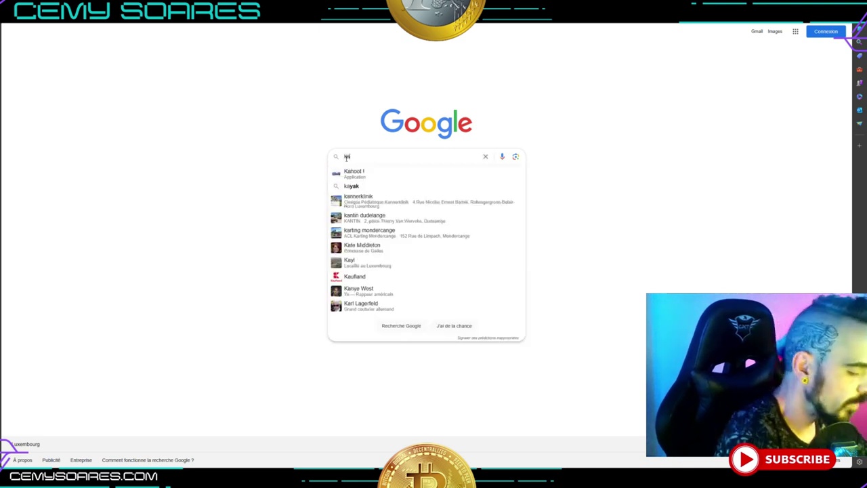
text(spa wallet)
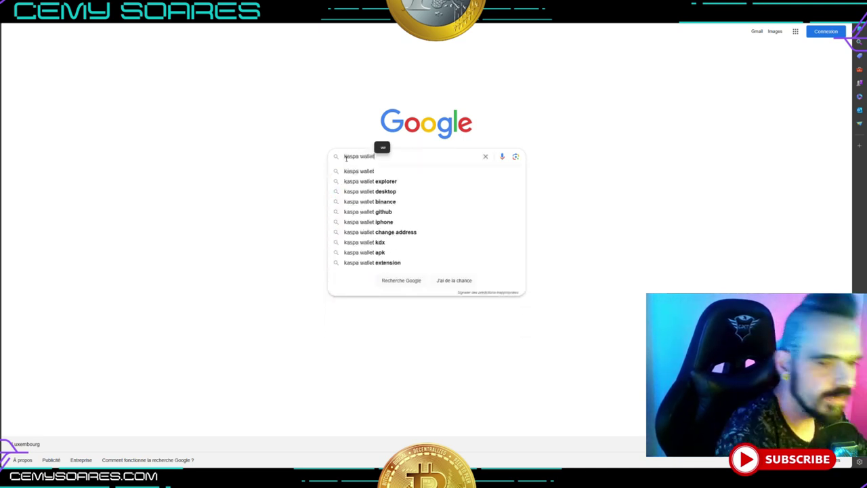
key(Return)
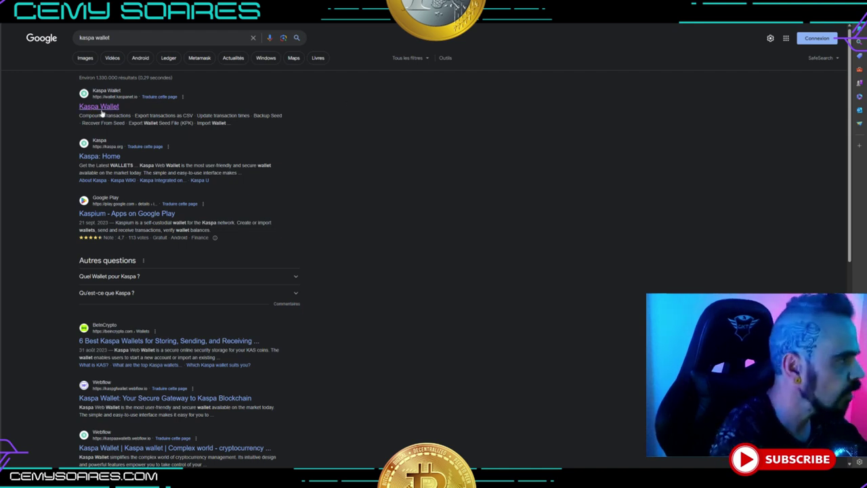
click(99, 107)
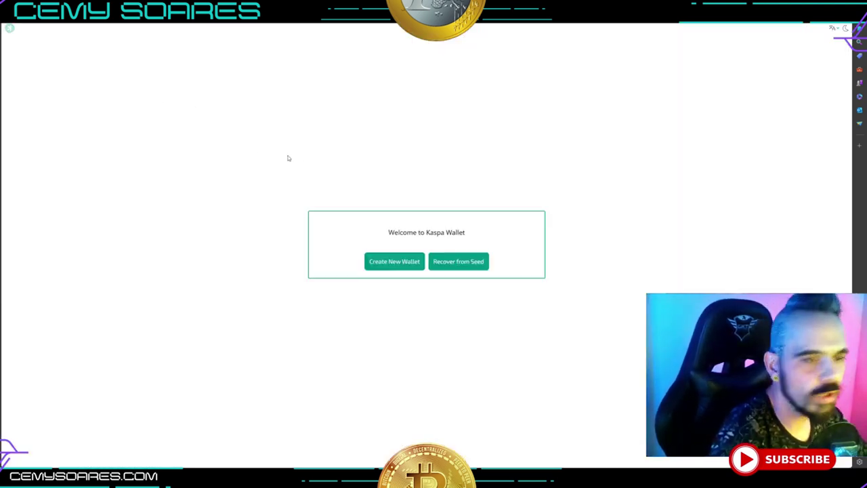
Step: Start a new wallet and enter the password in both fields, revealing each to verify
click(401, 269)
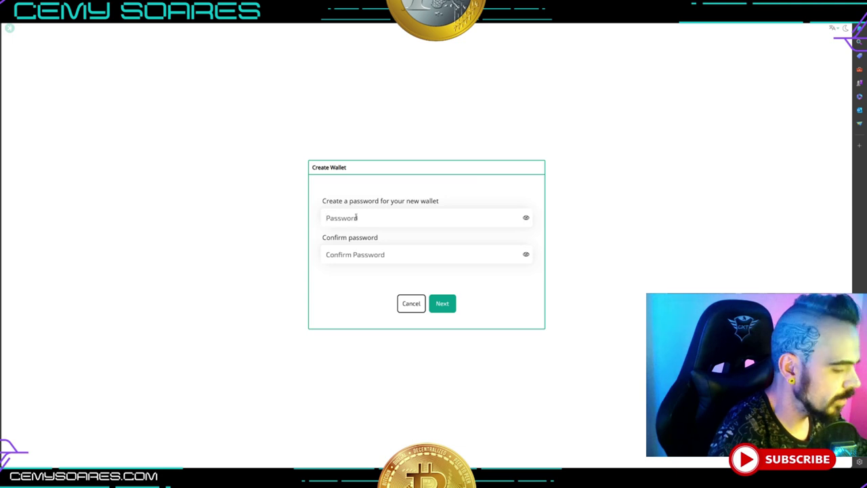
click(356, 217)
key(ctrl+v)
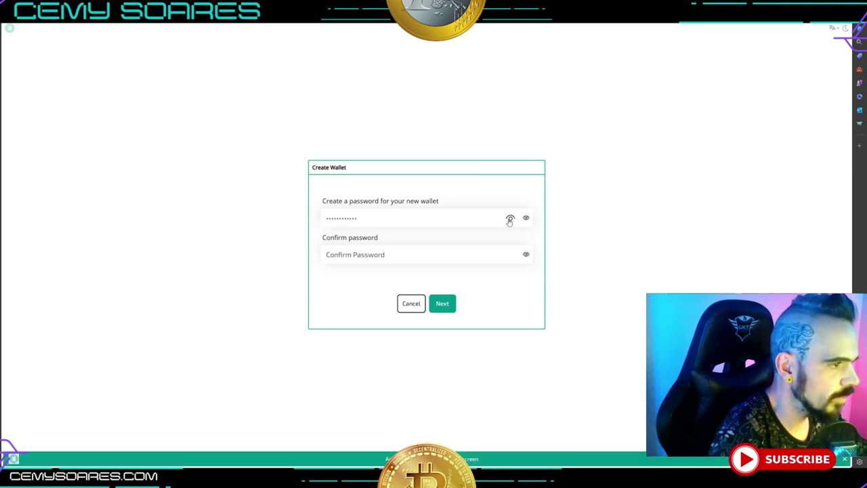
click(510, 220)
click(386, 256)
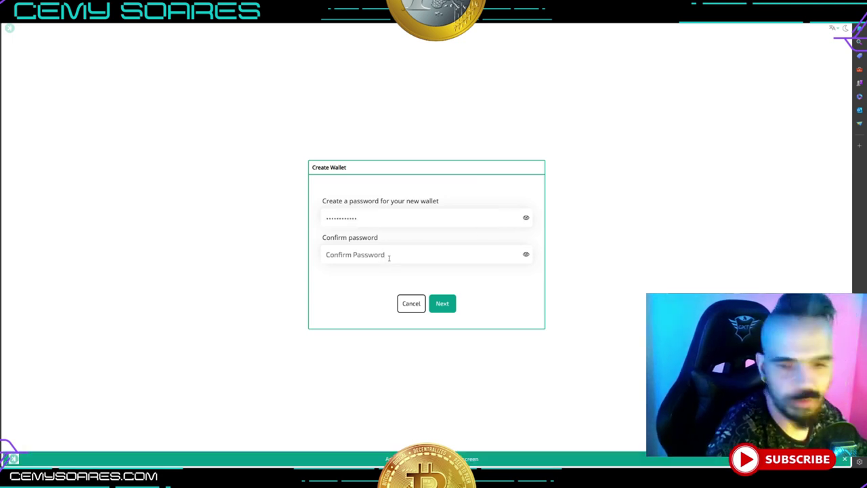
key(ctrl+v)
click(510, 255)
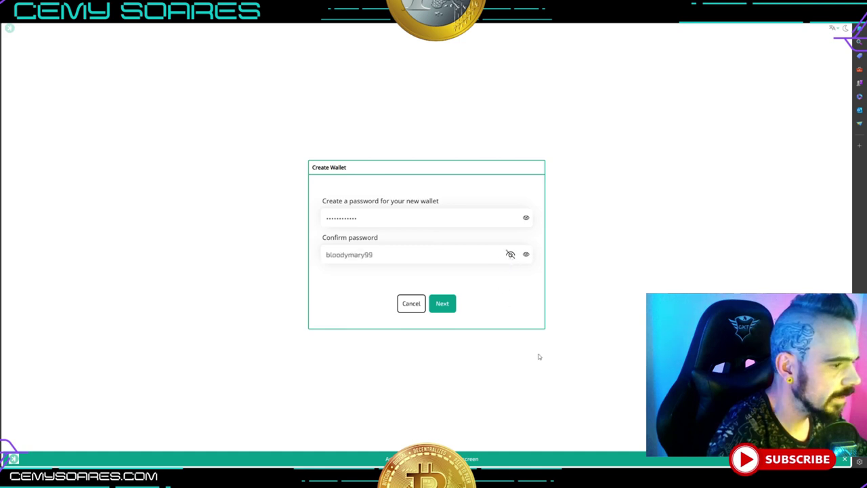
click(510, 254)
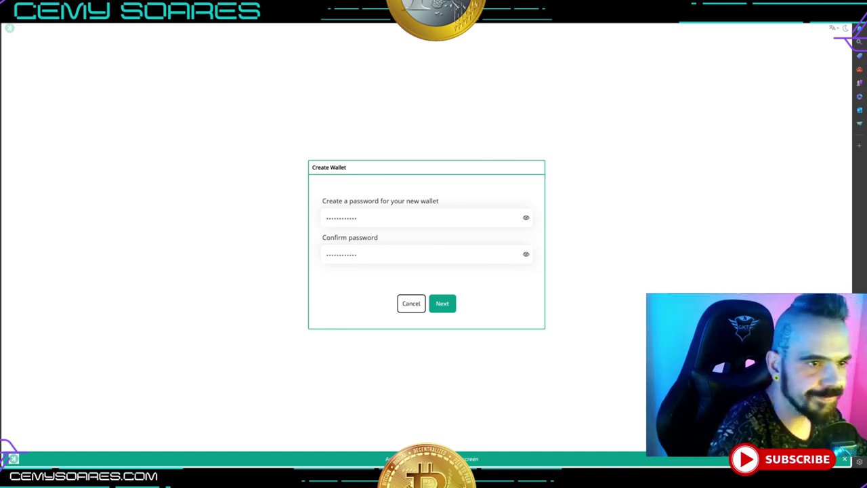
Step: Check the password against the Notepad notes and continue to the recovery seed
key(alt+Tab)
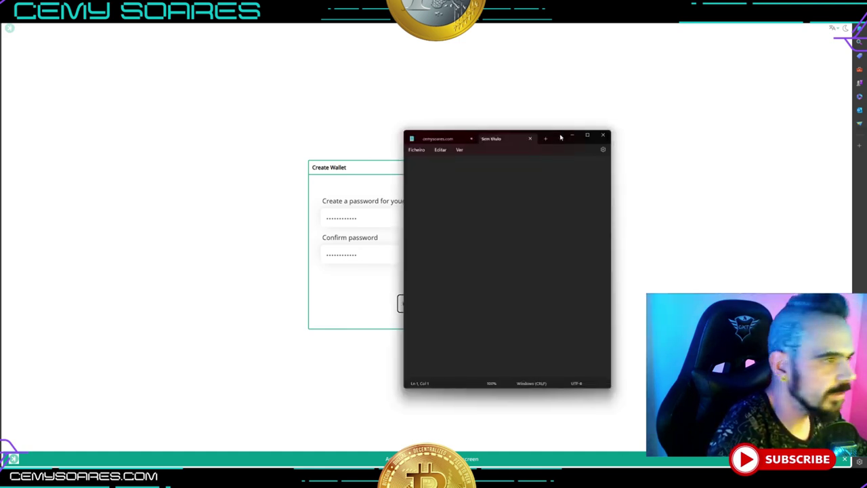
click(570, 137)
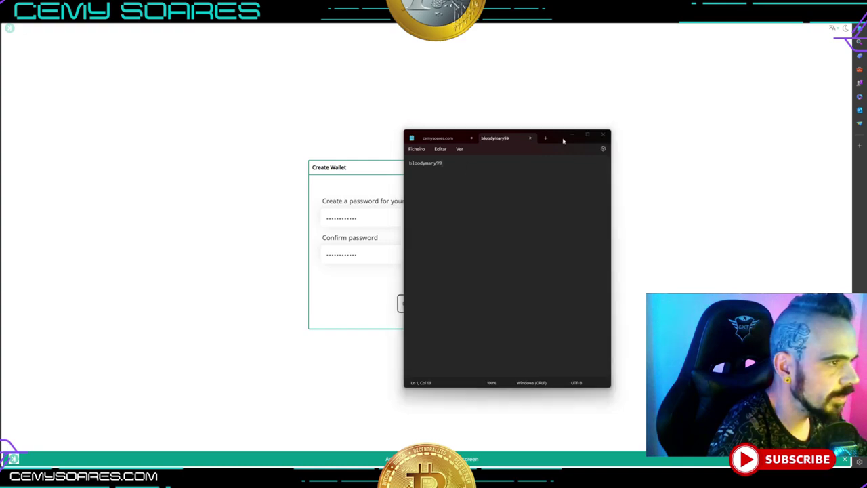
click(445, 311)
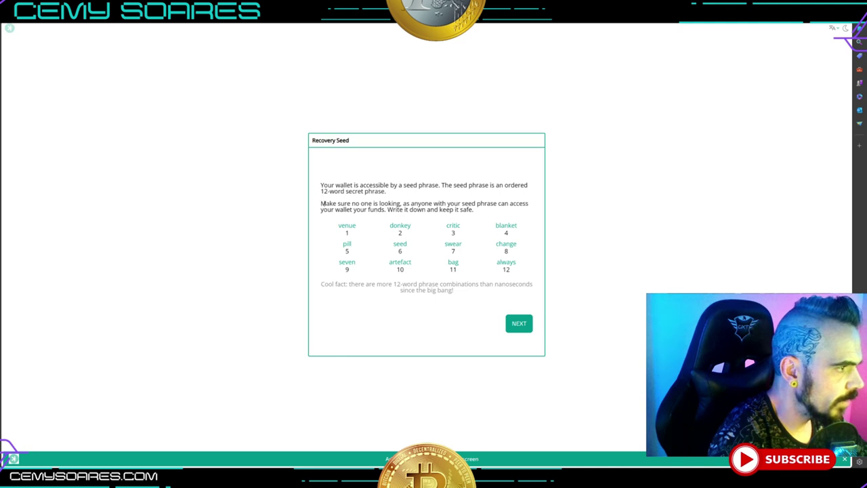
Step: Copy all twelve seed words into Notepad below the password, then continue to verification
drag(458, 296, 338, 225)
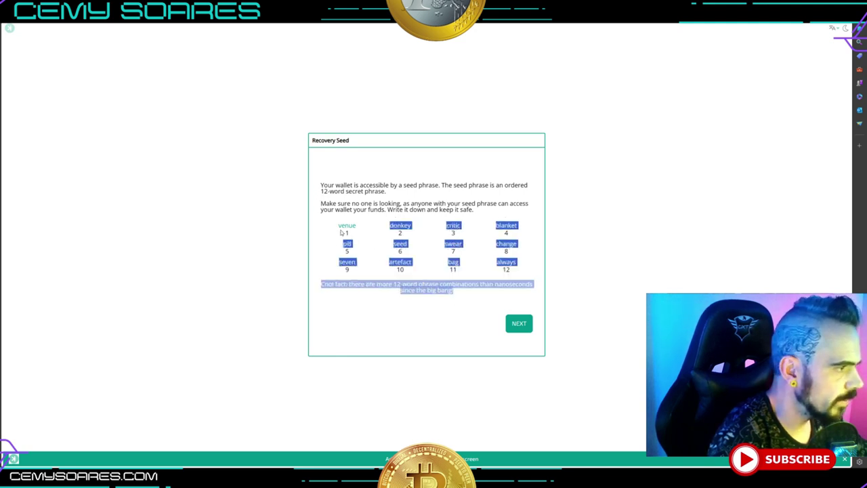
key(alt+Tab)
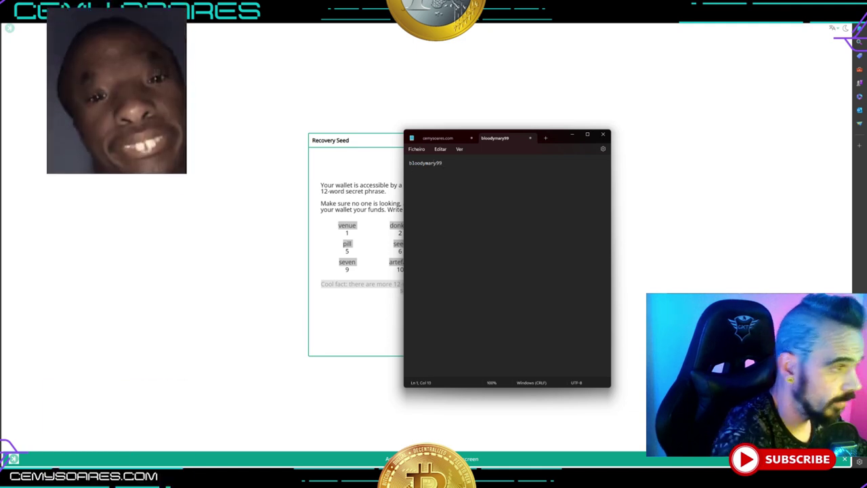
click(458, 162)
key(Return)
key(Return)
key(Return)
key(Return)
click(573, 138)
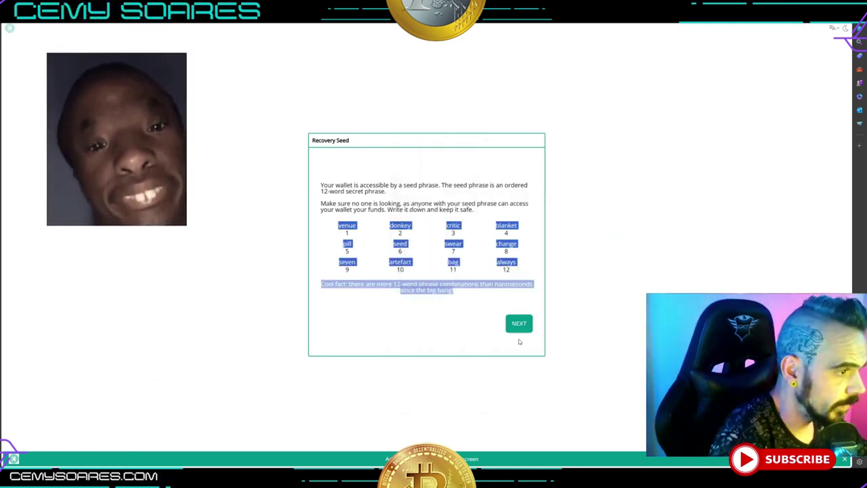
click(519, 328)
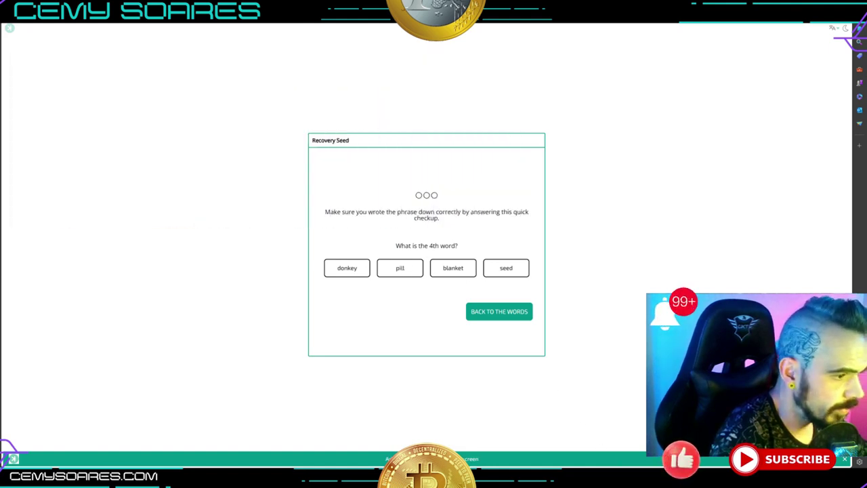
Step: Answer the seed quiz with blanket (4th), swear (7th) and seed (6th), then finish
click(598, 474)
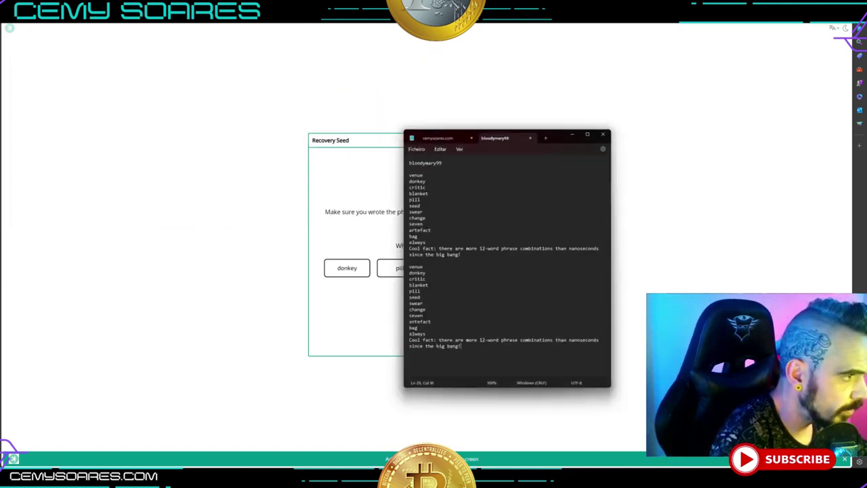
click(302, 297)
click(454, 268)
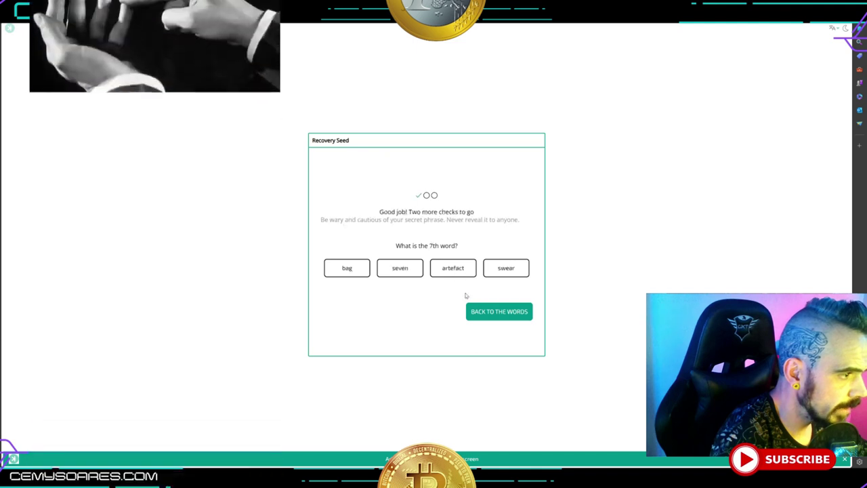
key(alt+Tab)
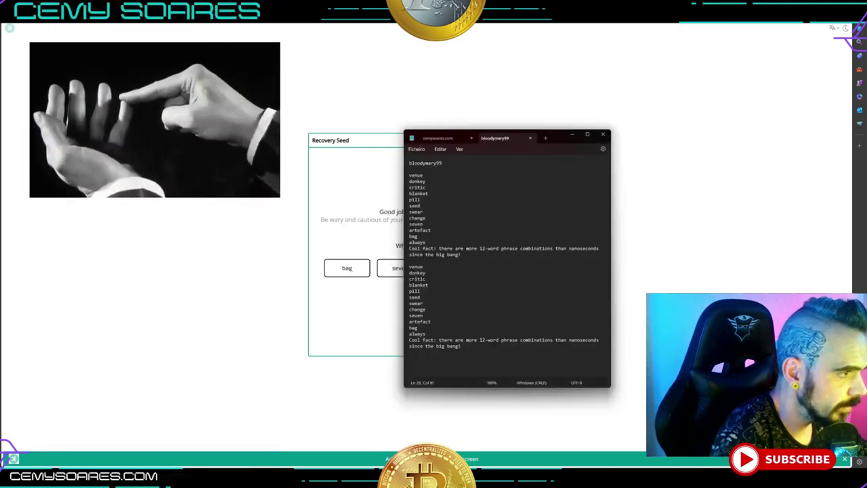
key(alt+Tab)
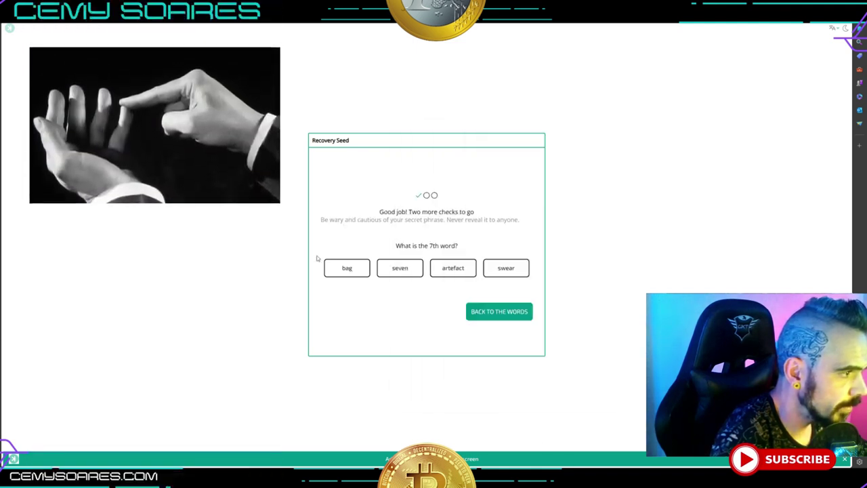
click(502, 269)
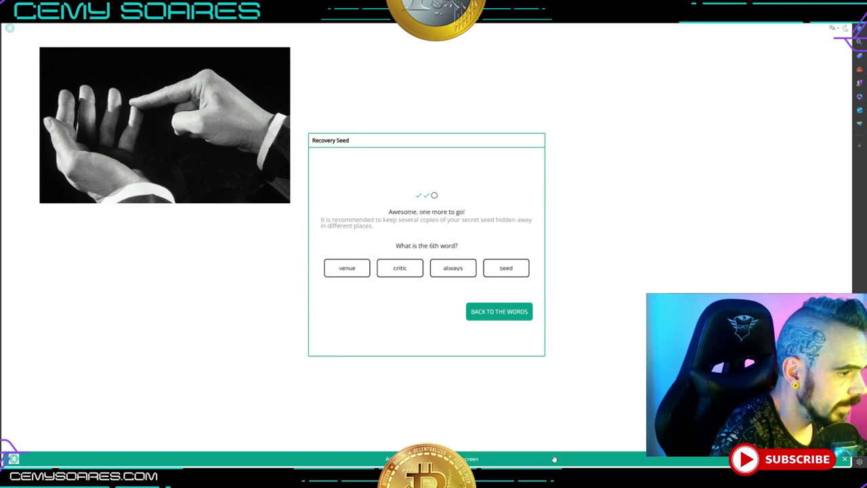
key(alt+Tab)
key(alt+Tab)
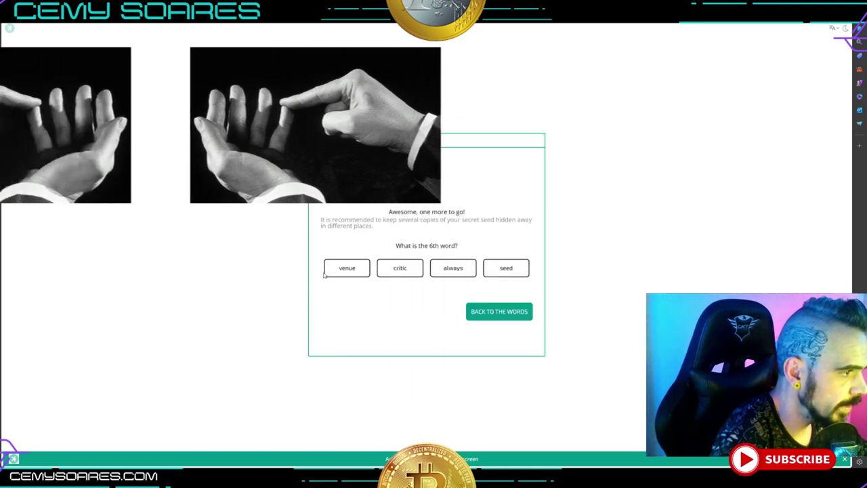
click(502, 270)
click(516, 300)
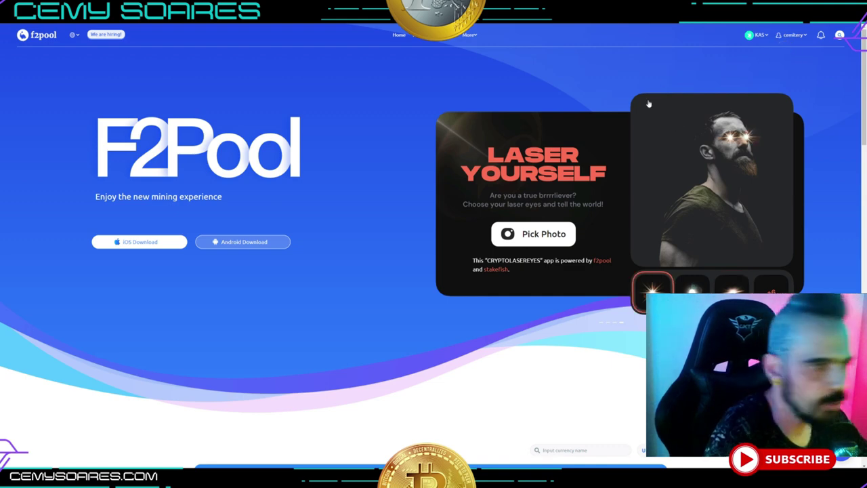
Step: Open Account Settings and expand the mining account to show its KAS payout address
scroll(313, 255, down, 3)
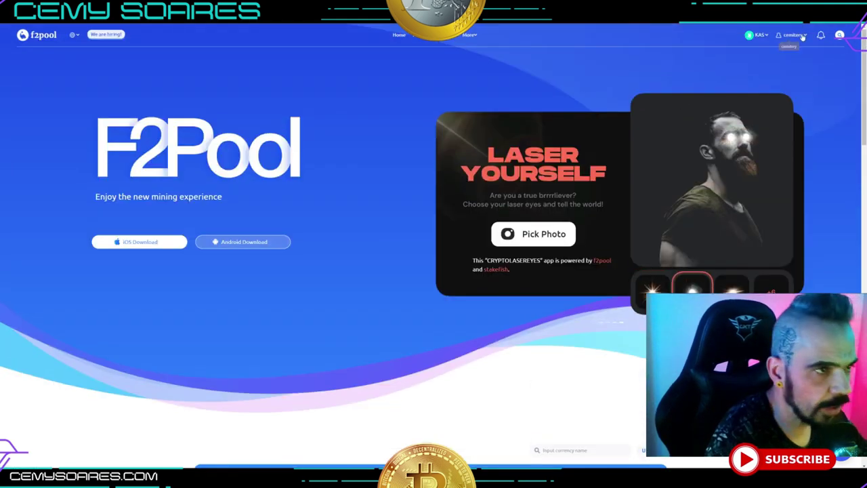
click(803, 38)
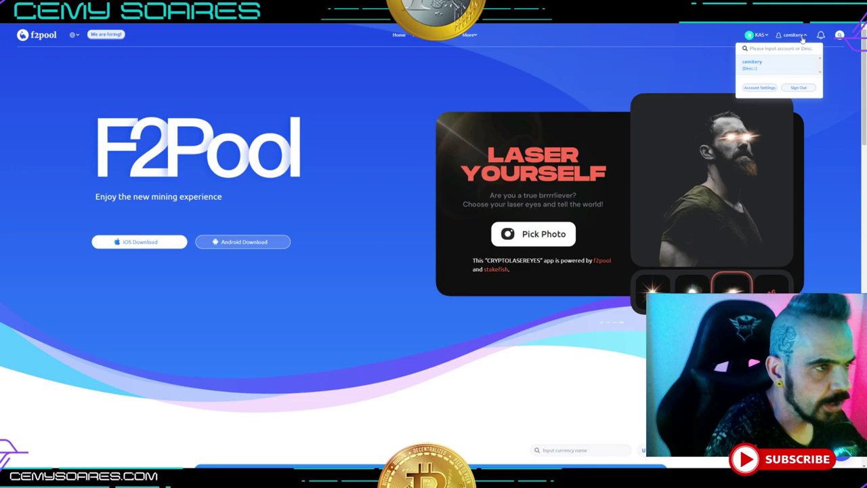
click(759, 88)
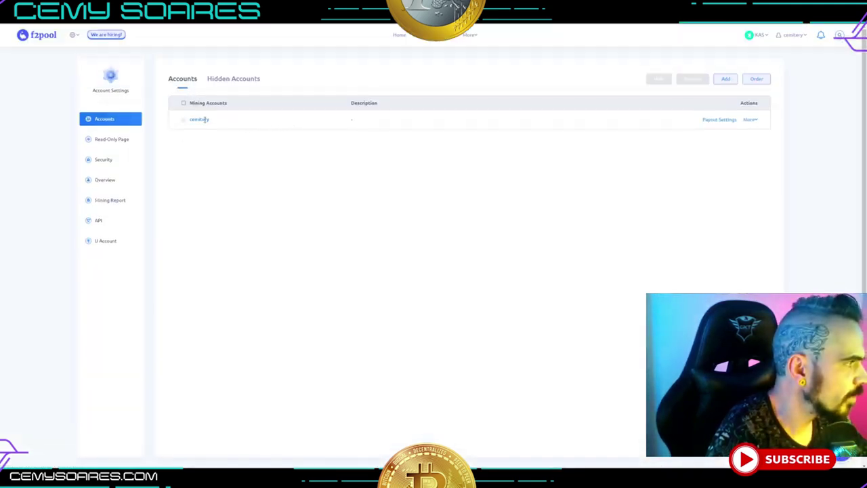
click(204, 119)
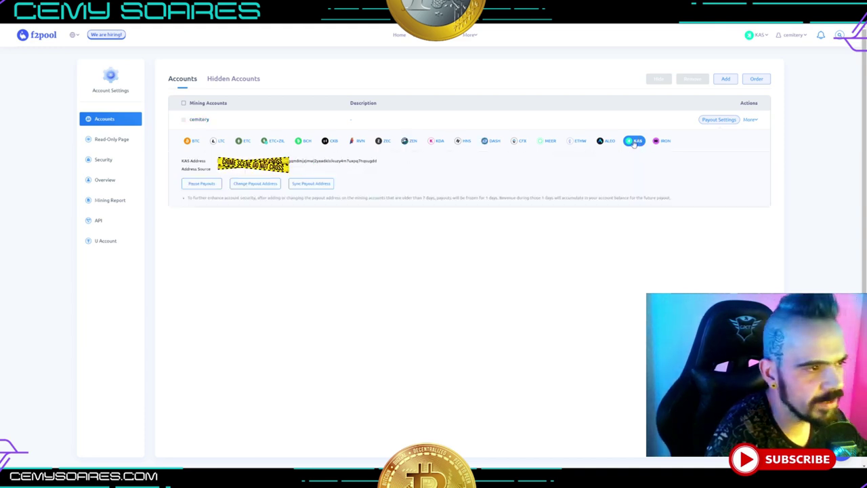
click(635, 141)
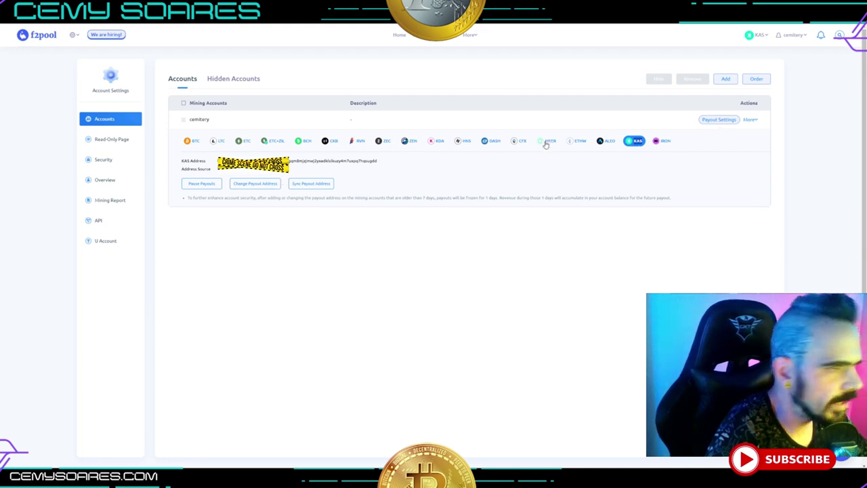
Step: Look at the RVN payout tab's Add address form, then close it
click(360, 140)
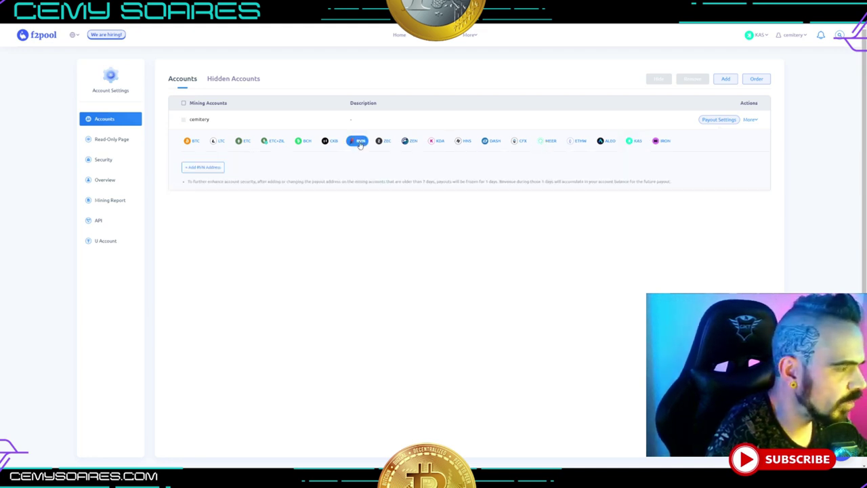
click(204, 170)
click(361, 200)
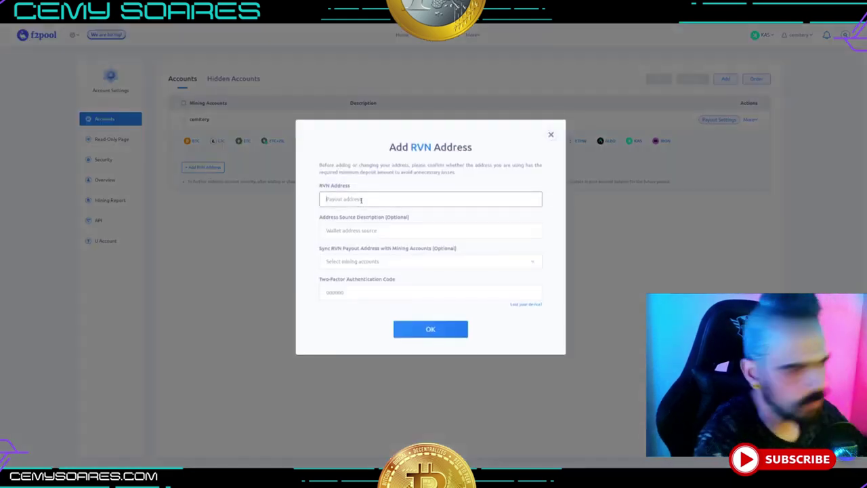
click(384, 230)
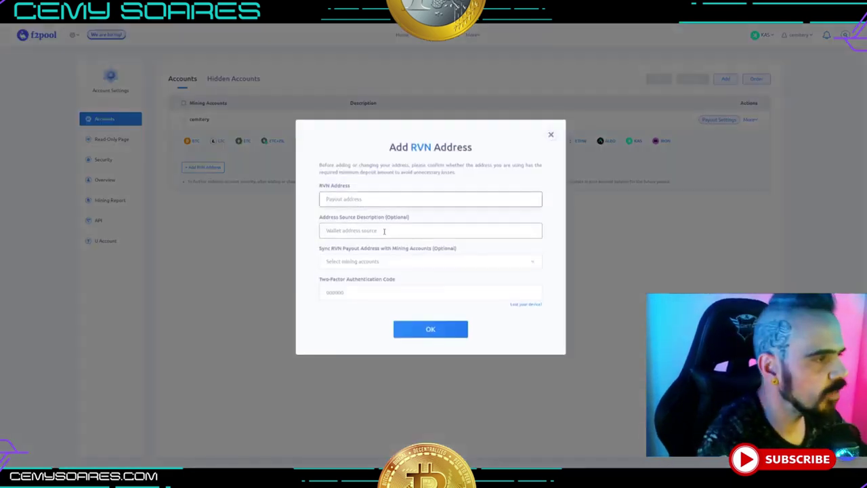
click(553, 138)
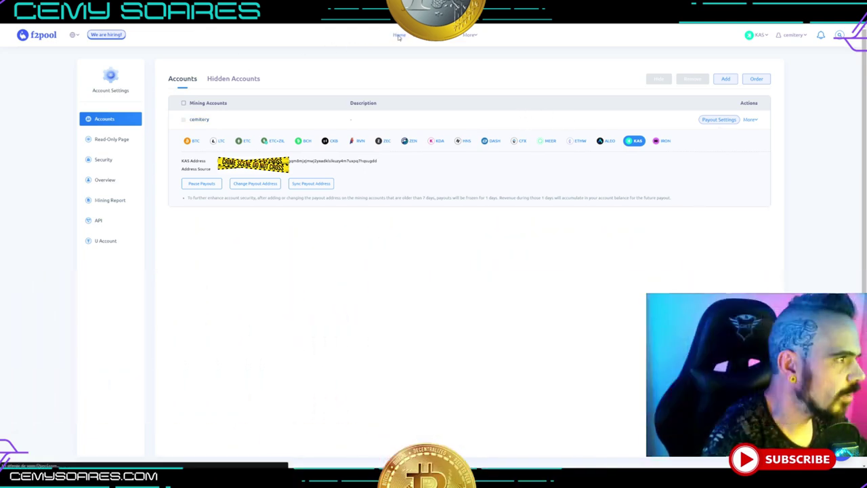
Step: Go to the F2Pool home page and expand the KAS row in the coin table
click(399, 36)
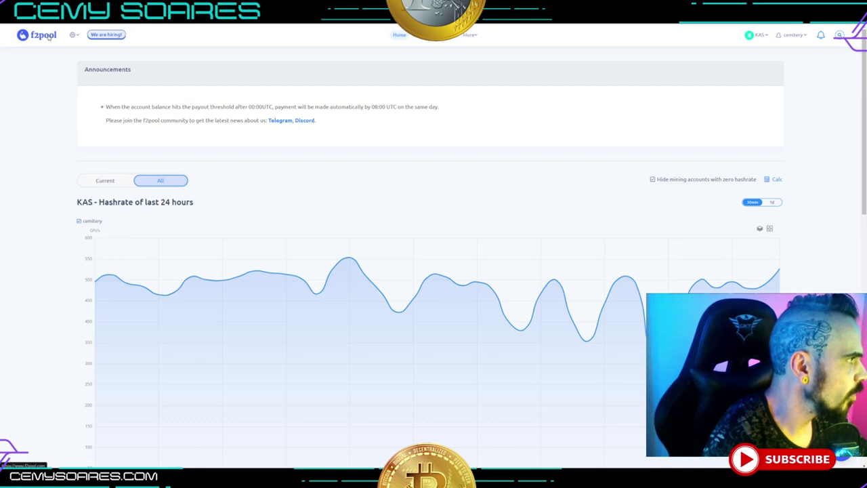
click(48, 37)
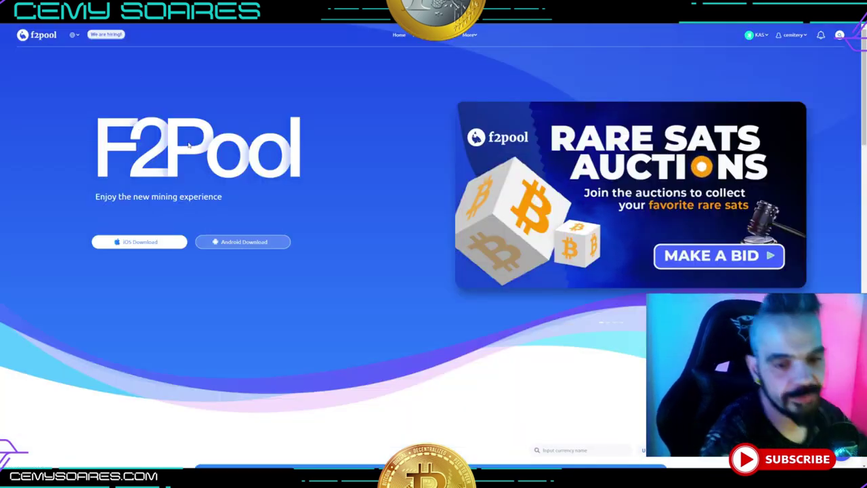
scroll(196, 146, down, 4)
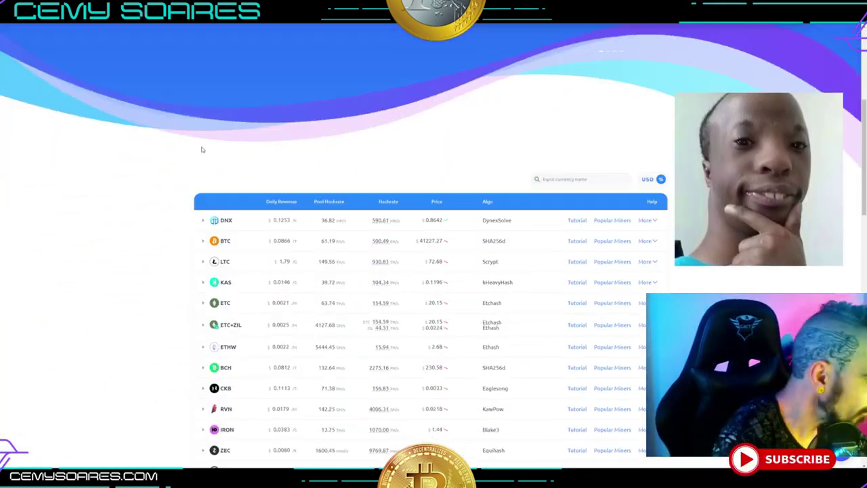
scroll(201, 150, down, 2)
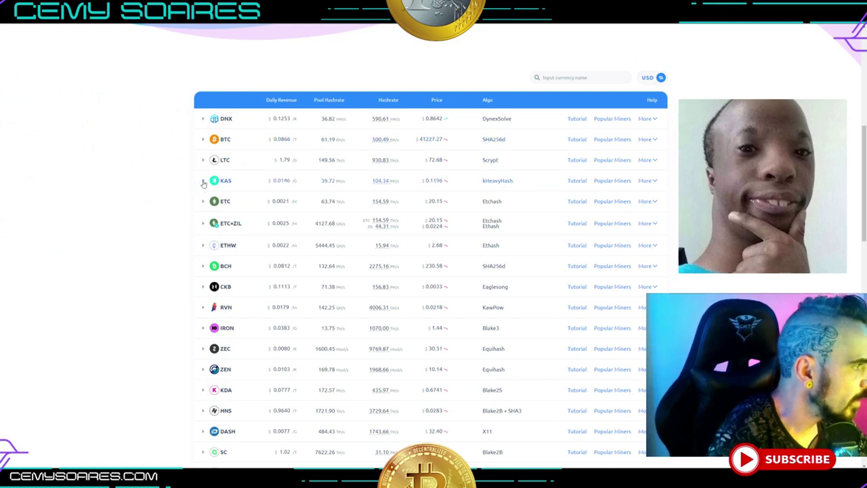
click(204, 182)
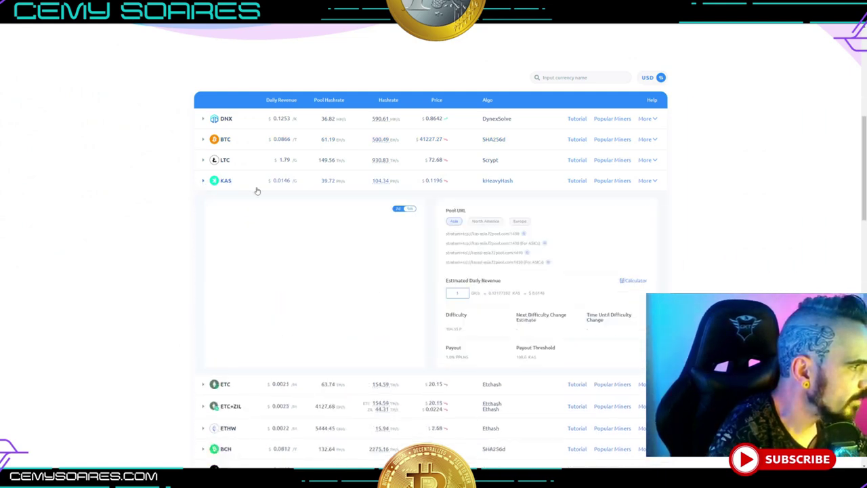
scroll(257, 191, down, 1)
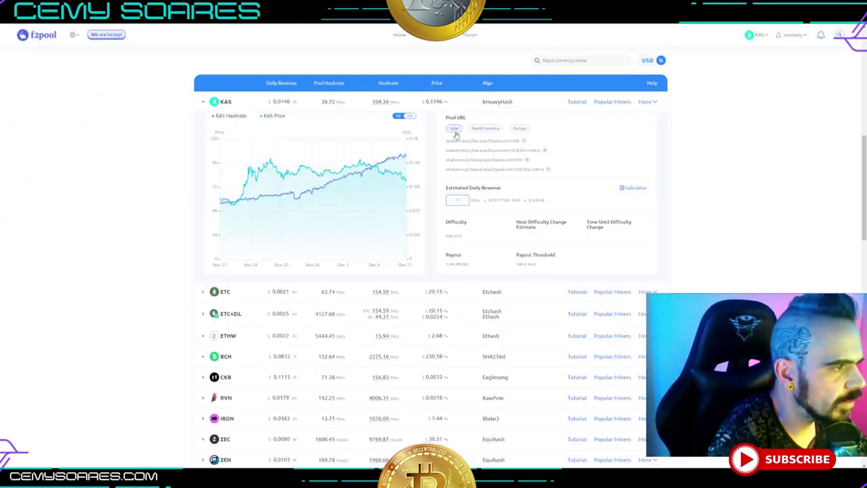
Step: Show the Europe stratum addresses for KAS and select parts of the pool URLs
click(519, 129)
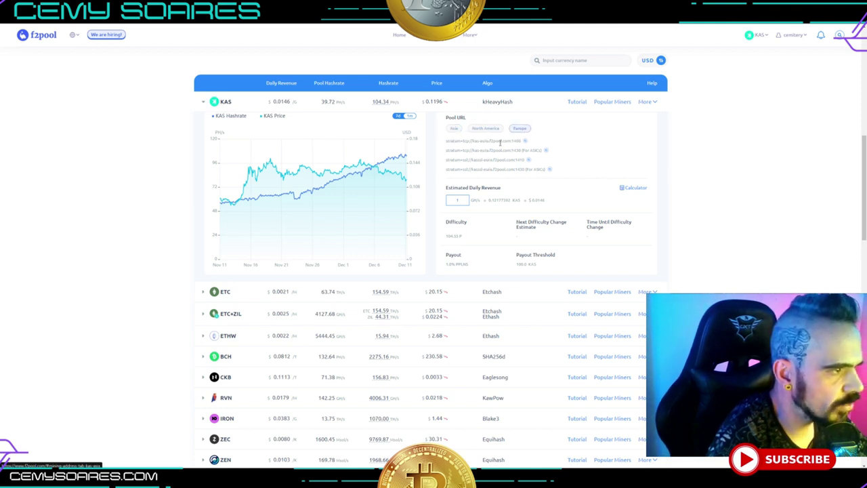
drag(449, 150, 510, 151)
click(485, 152)
click(474, 158)
click(471, 149)
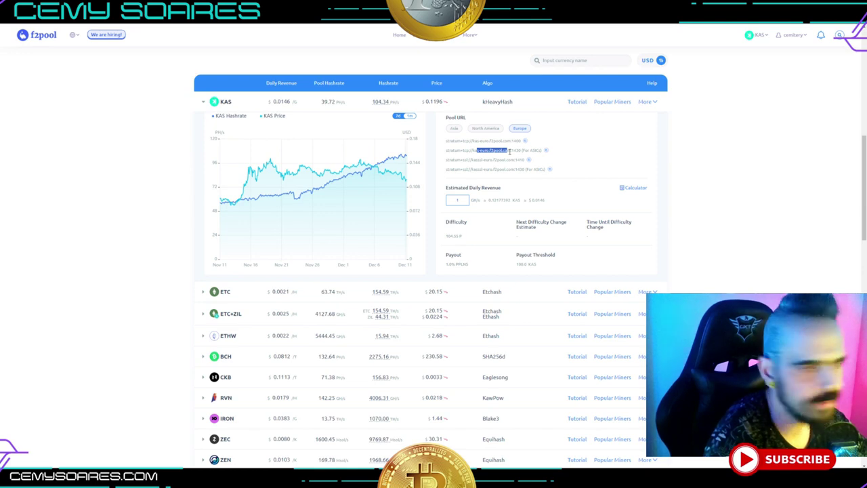
double_click(538, 150)
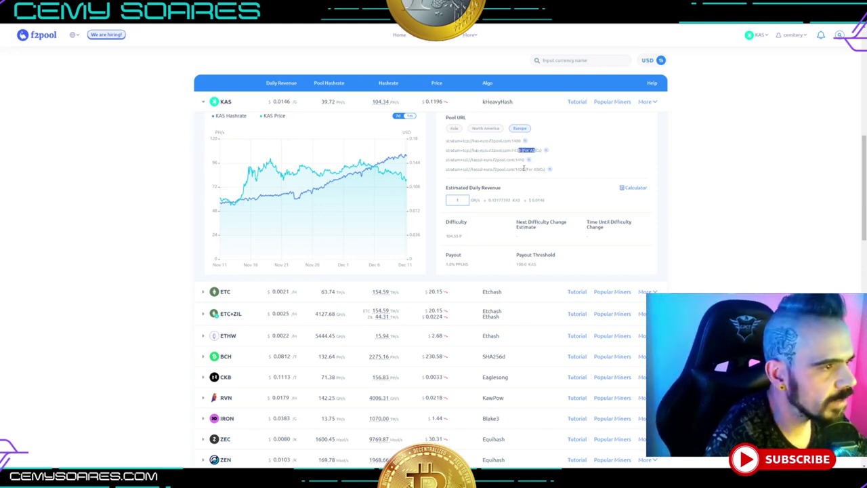
double_click(538, 169)
click(769, 44)
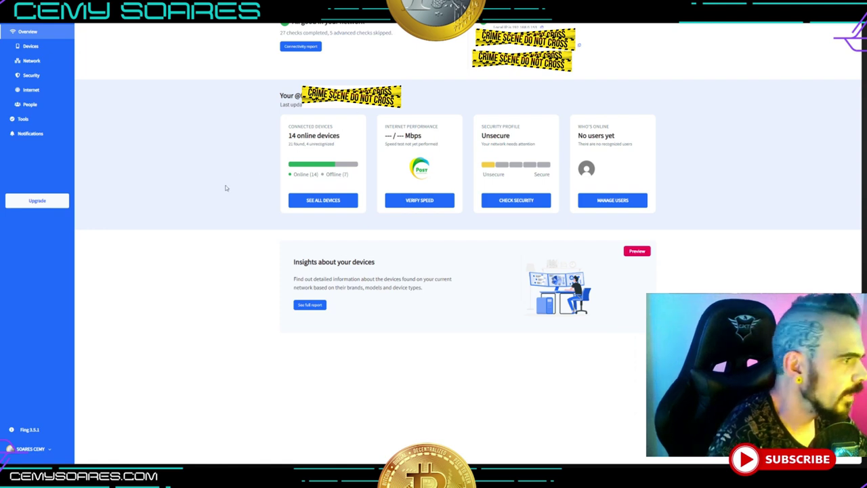
Step: List all devices, open ks0pro 1, and copy its IP address 192.168.0.149
click(316, 202)
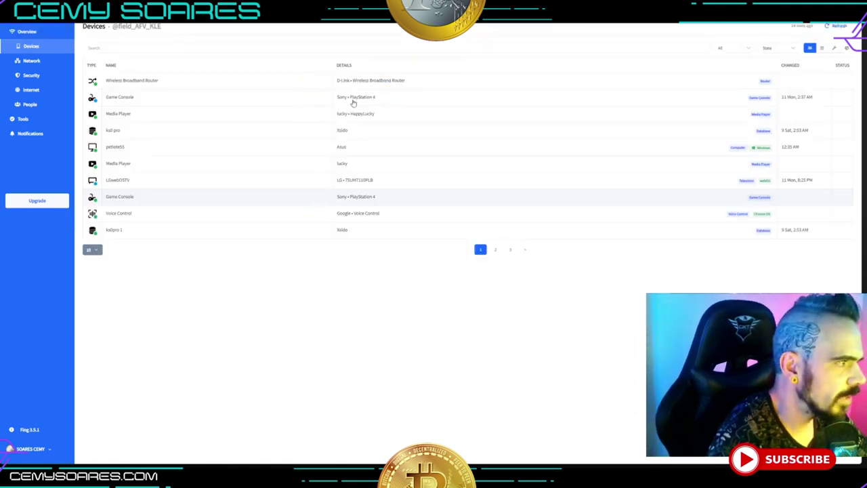
click(115, 230)
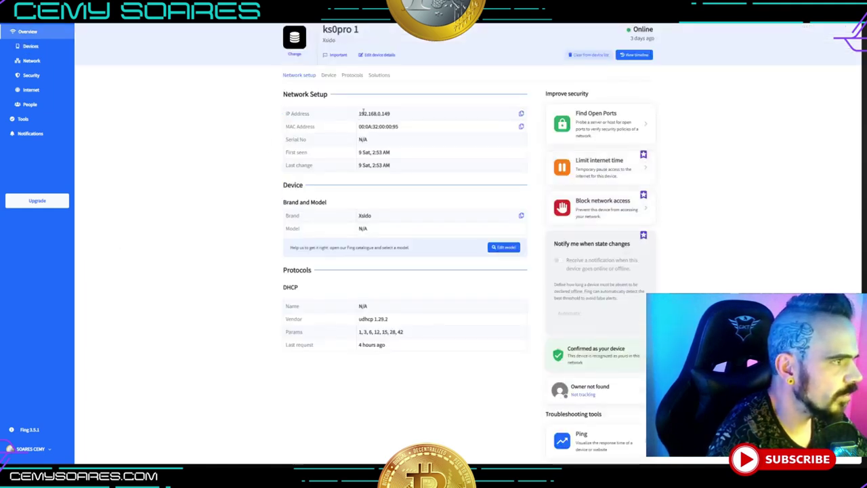
drag(359, 113, 392, 113)
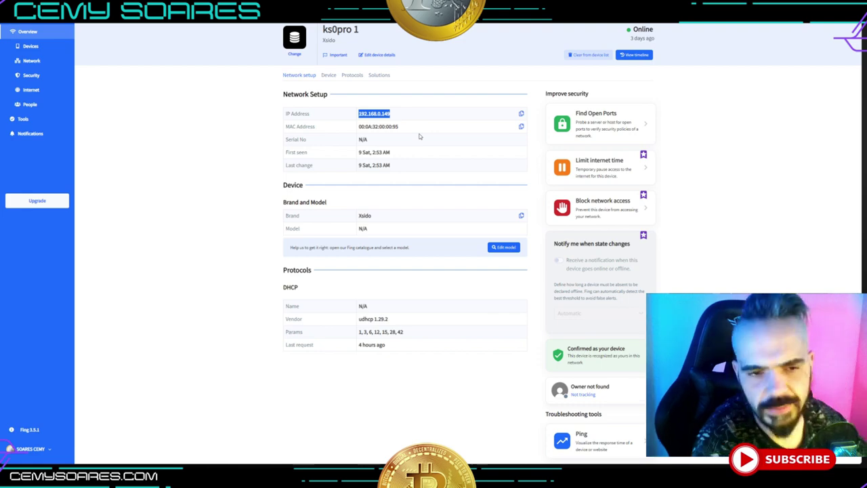
click(521, 114)
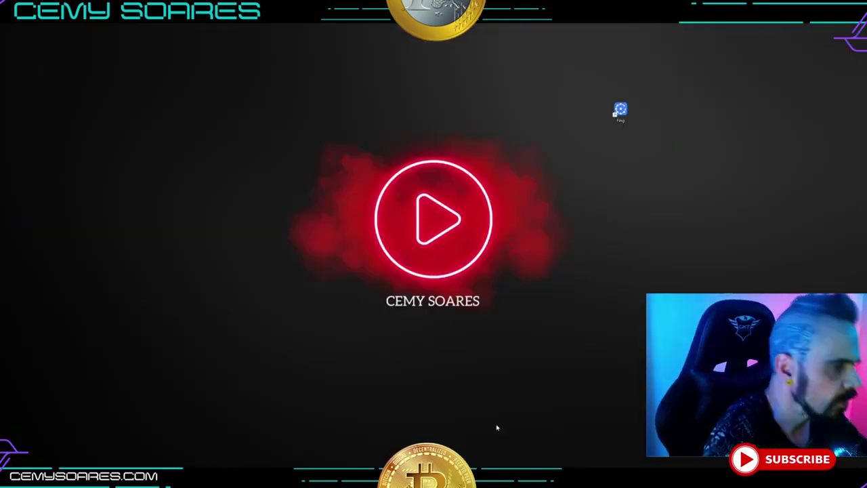
Step: Load the miner's login page at 192.168.0.149 in a new Chrome tab
key(alt+Tab)
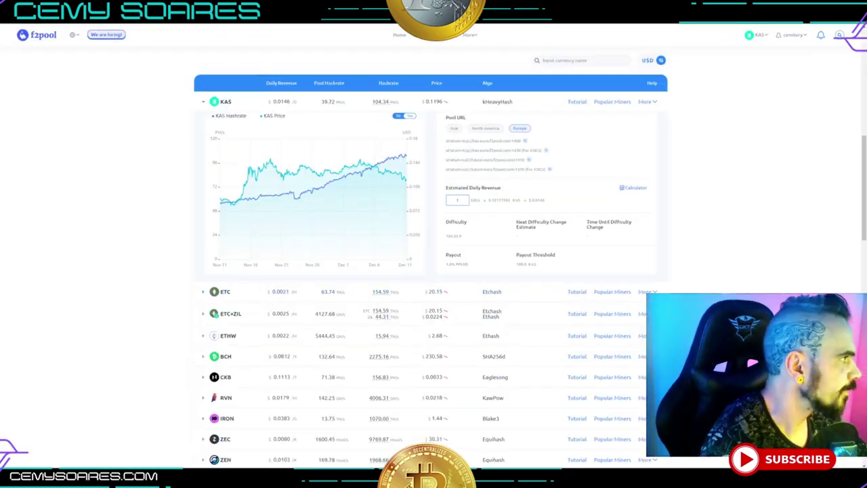
key(ctrl+t)
key(ctrl+v)
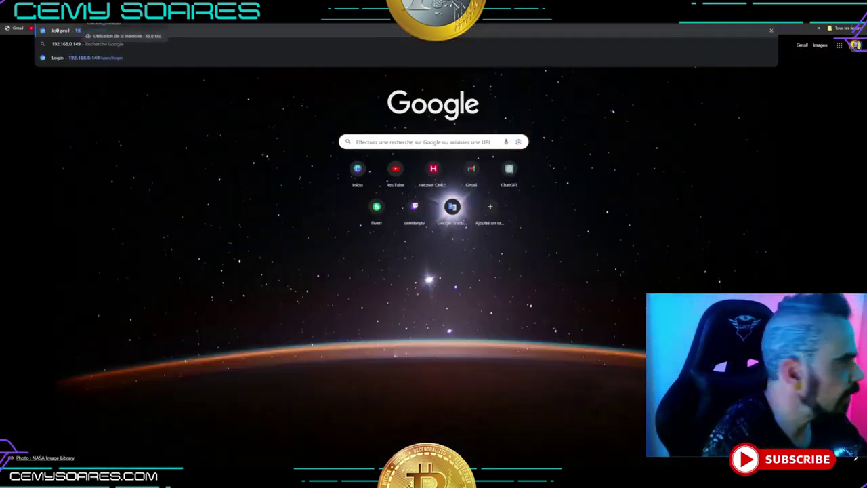
key(Return)
Step: Autofill the saved miner login, confirm with the Windows PIN, and log in
click(439, 238)
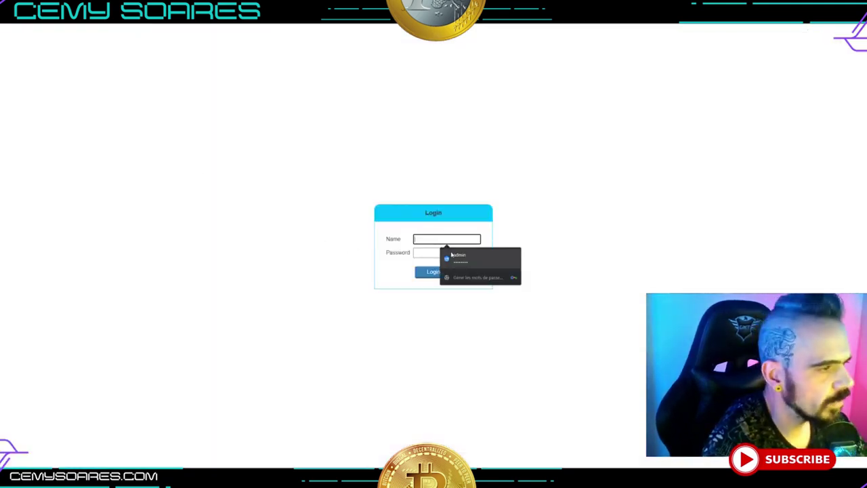
click(454, 256)
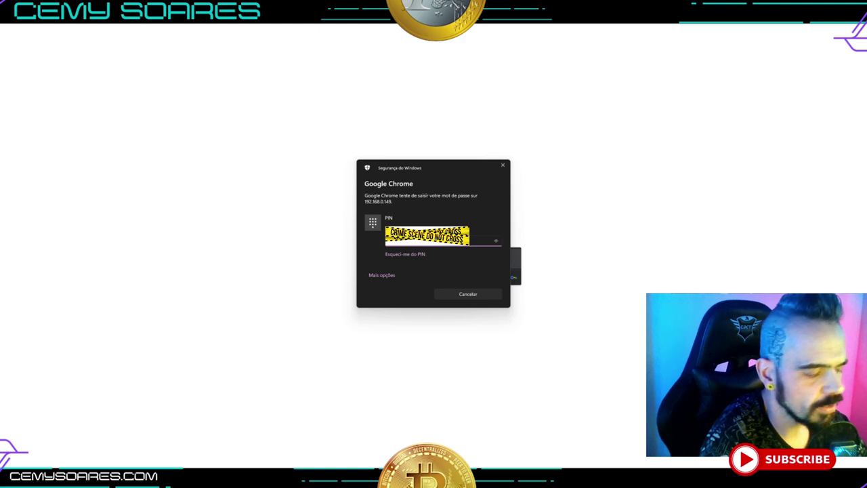
key(Return)
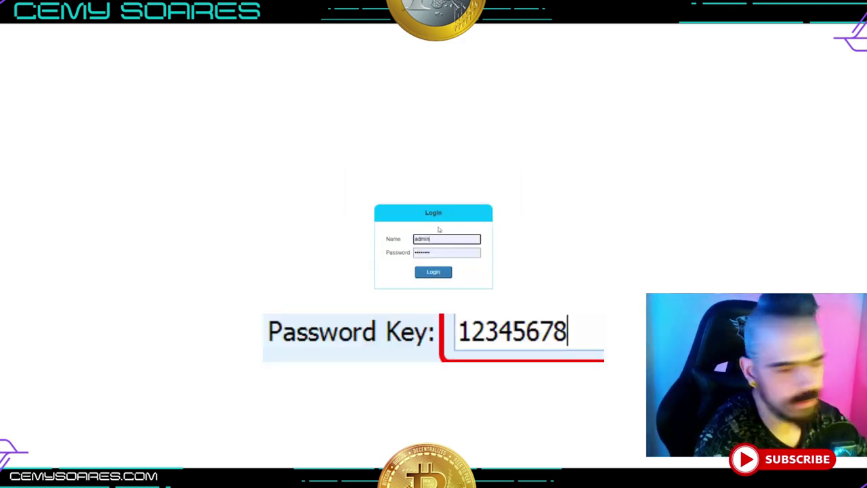
click(437, 273)
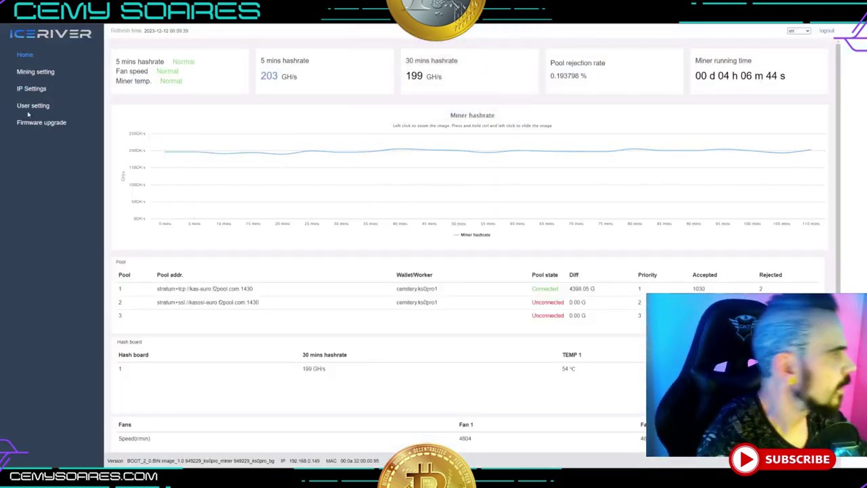
Step: Open Mining setting and check Pool1 uses stratum+tcp://kas-euro.f2pool.com:1430 with the ks0pro1 worker
click(34, 71)
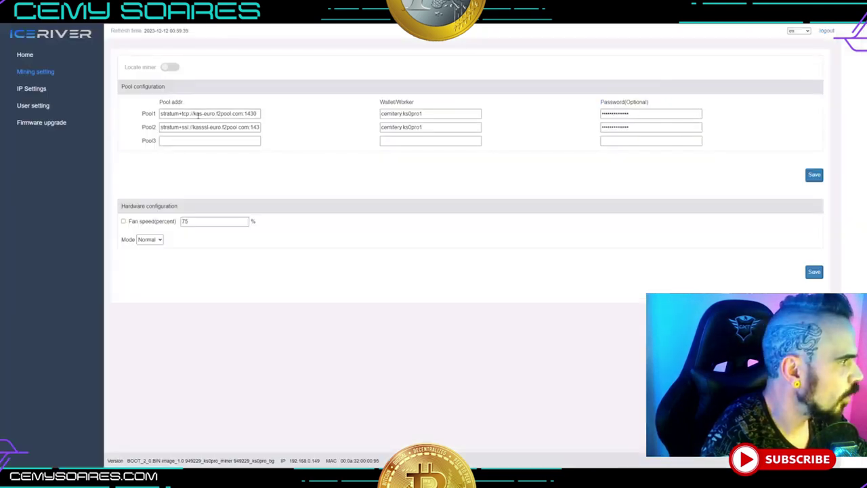
drag(197, 115, 294, 120)
click(311, 128)
click(386, 115)
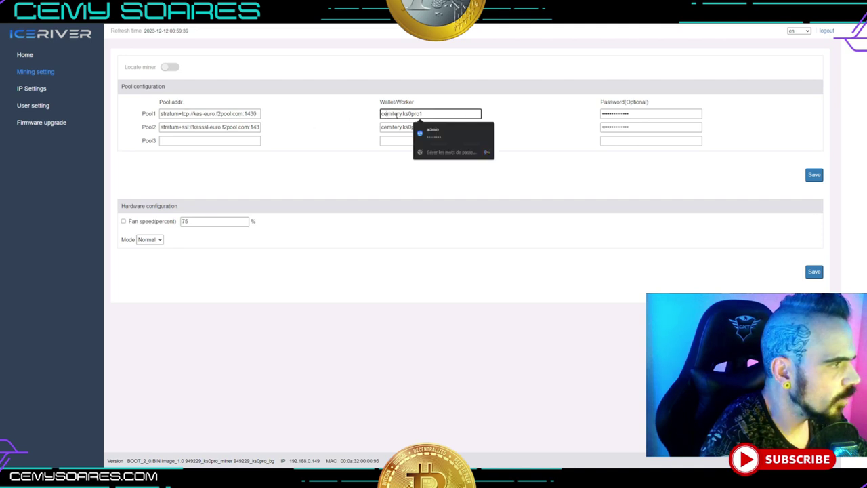
drag(387, 115, 405, 114)
click(401, 114)
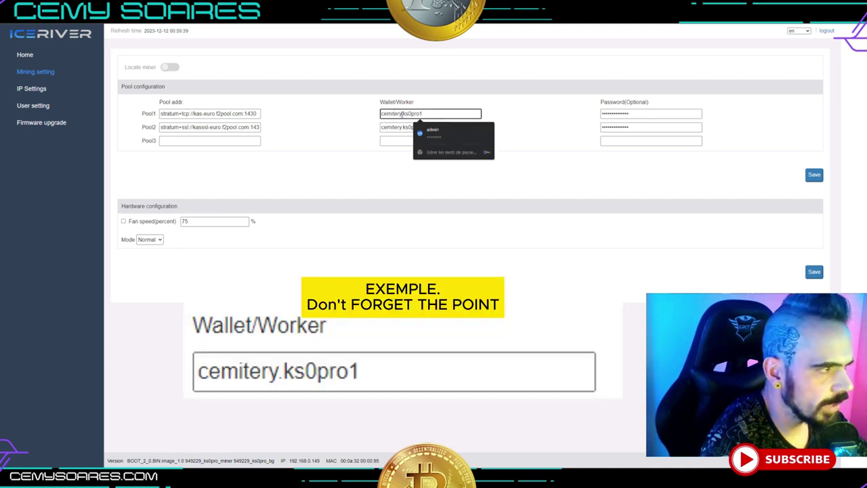
click(344, 116)
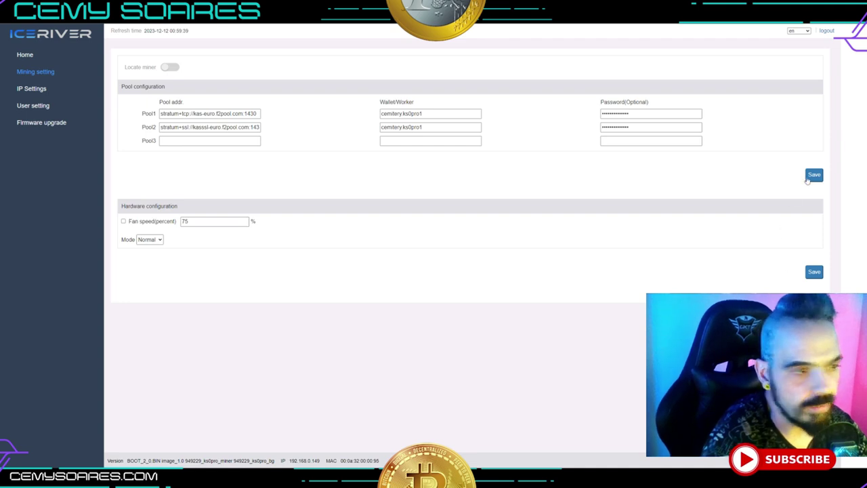
Step: Confirm the miner dashboard shows pool 1 on the Europe host connected at 203 GH/s, then view F2Pool's homepage
click(24, 55)
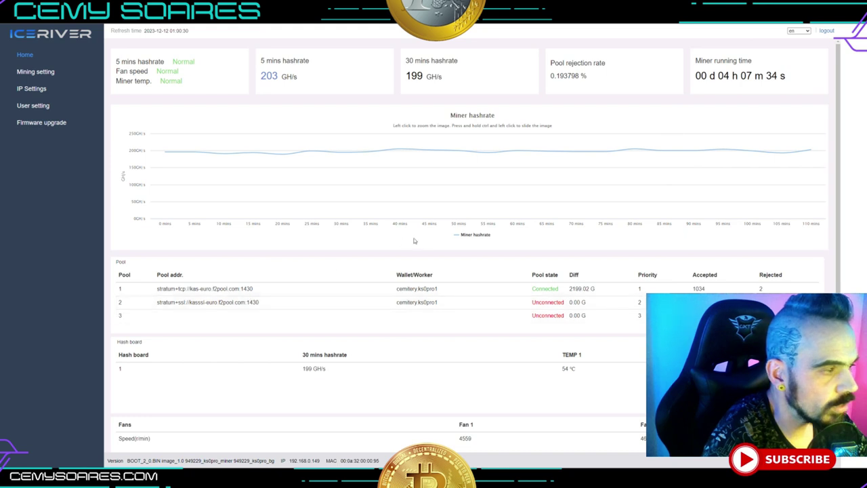
drag(191, 289, 235, 290)
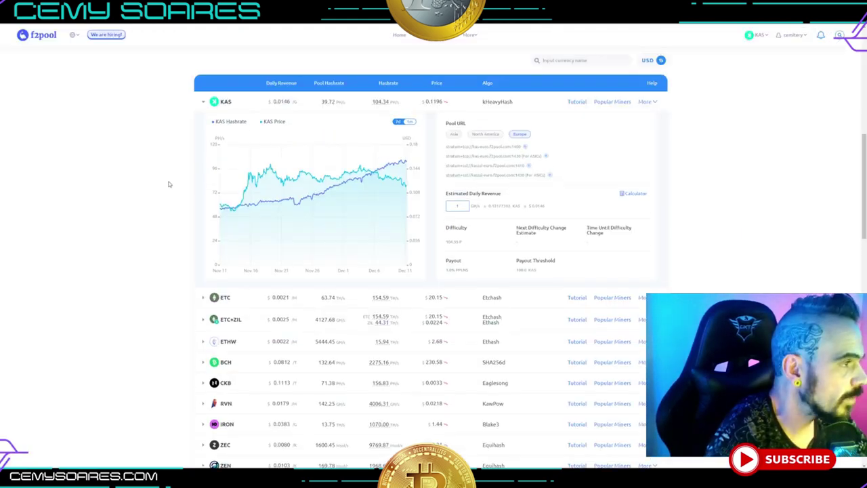
scroll(278, 124, up, 6)
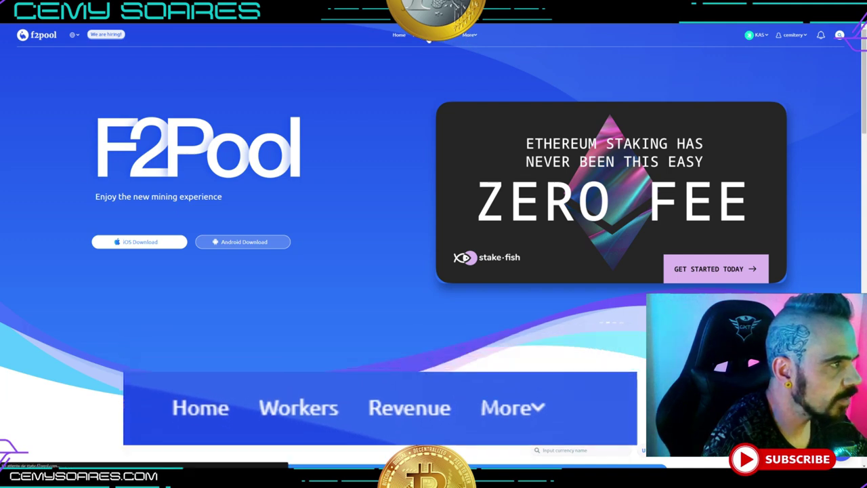
Step: Open F2Pool's Workers list and view the 24-hour hashrate charts of ks0pro1, ks0pro and ks0
click(427, 37)
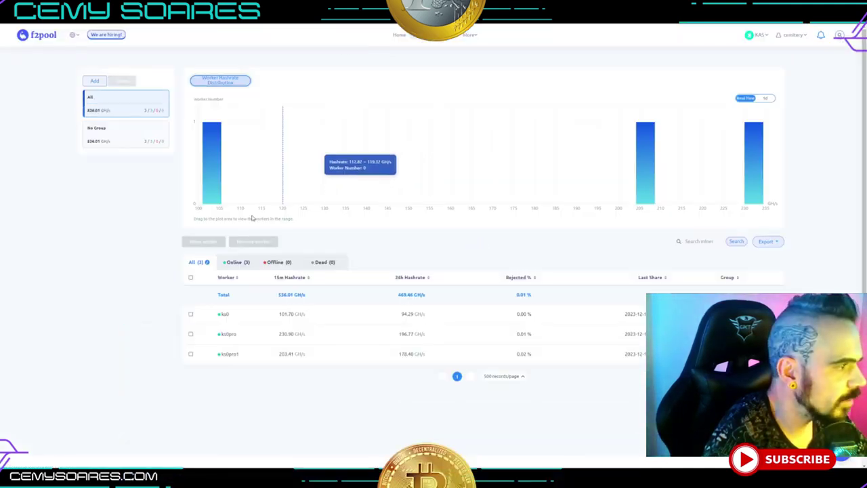
scroll(234, 303, down, 1)
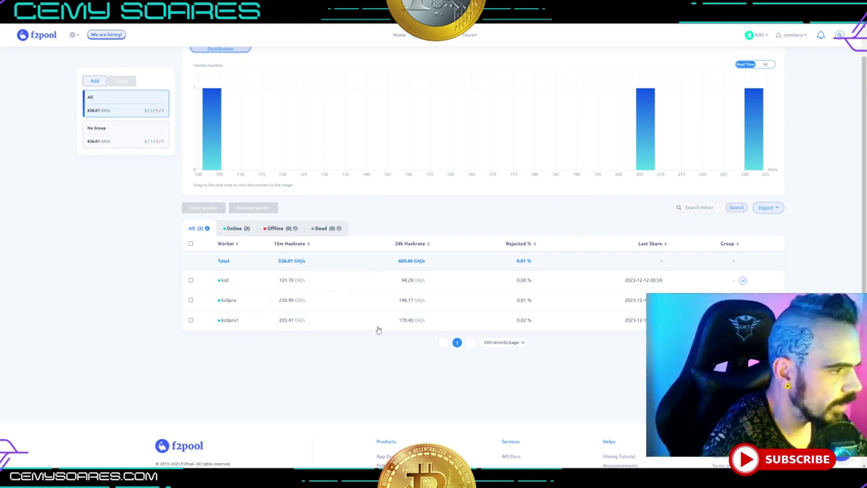
scroll(379, 330, up, 1)
scroll(358, 330, down, 3)
click(238, 266)
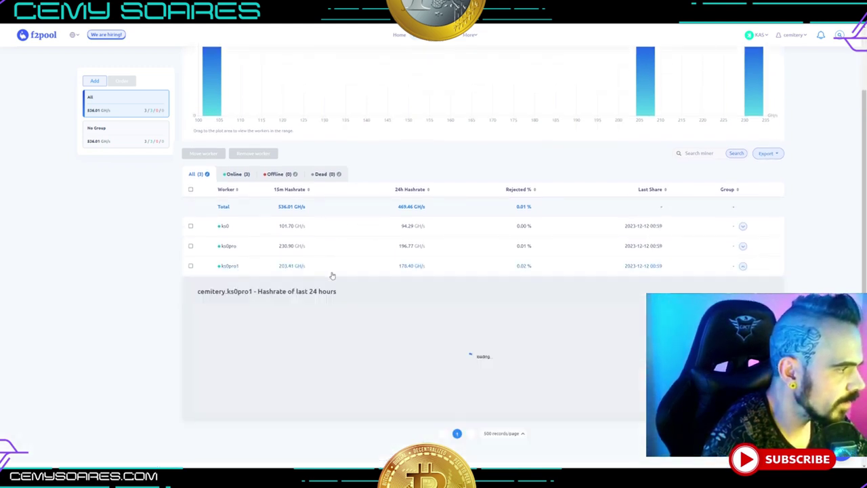
scroll(354, 285, down, 2)
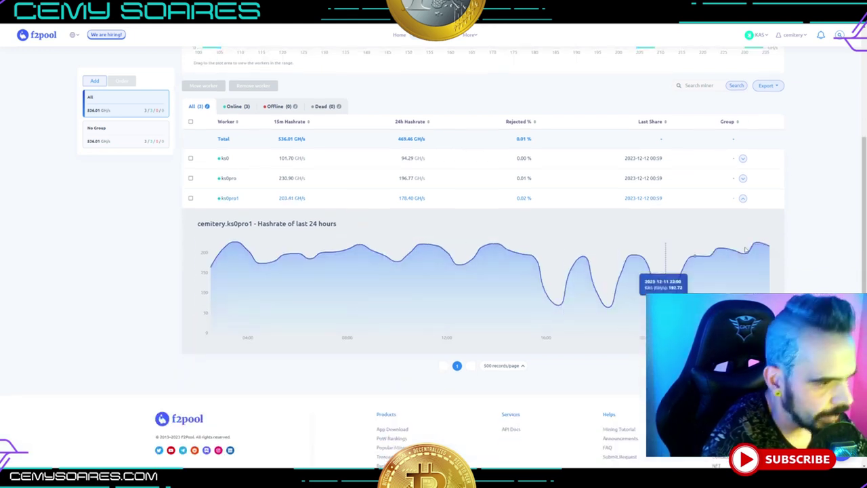
click(265, 181)
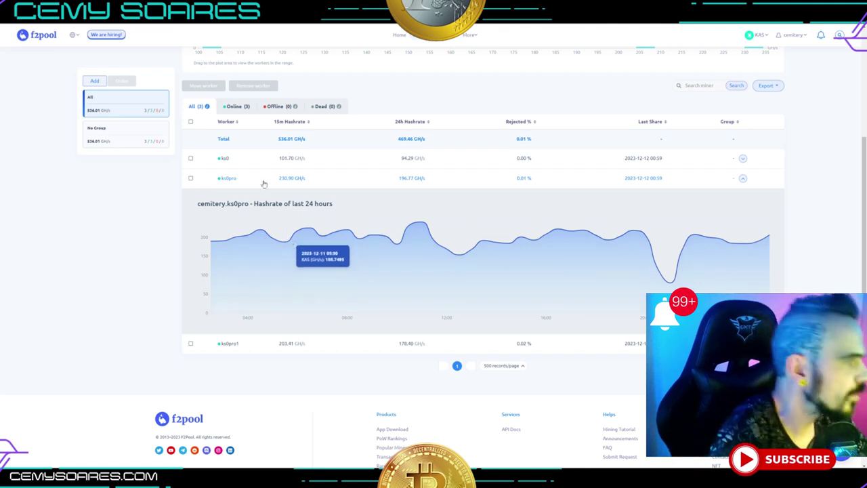
click(247, 164)
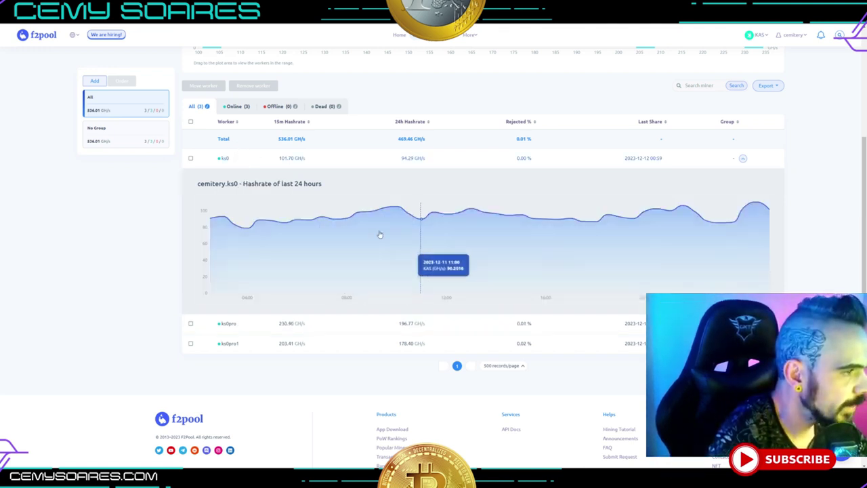
scroll(354, 237, up, 2)
scroll(354, 237, up, 3)
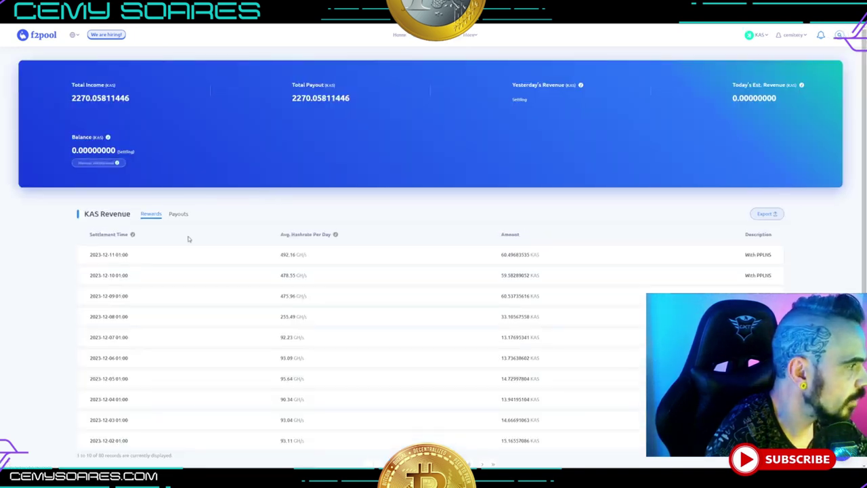
scroll(204, 248, down, 2)
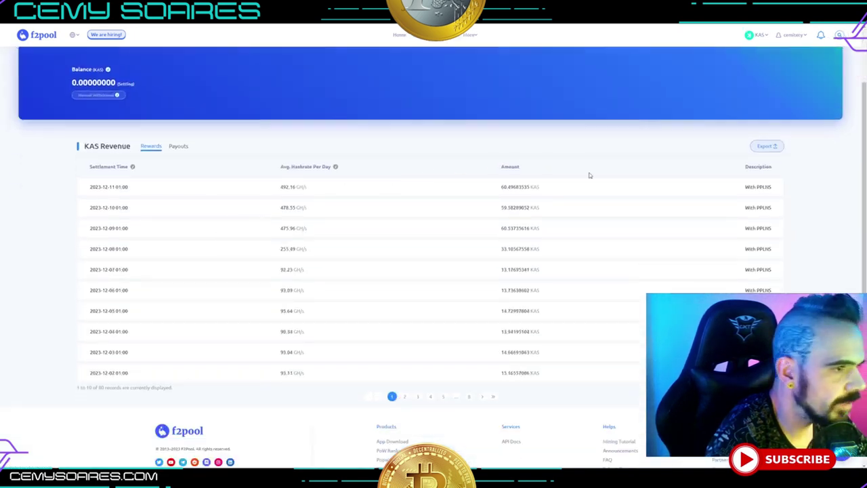
Step: Review the KAS payout history on the Revenue page
click(179, 146)
scroll(205, 213, up, 2)
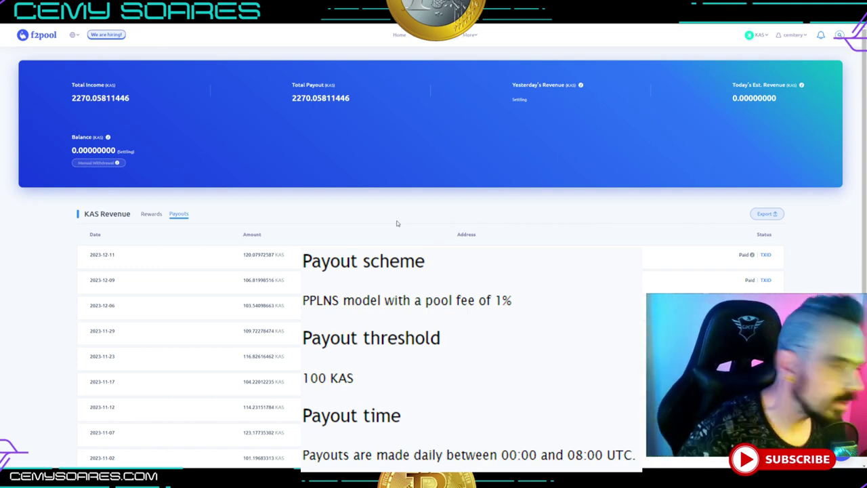
scroll(294, 300, down, 3)
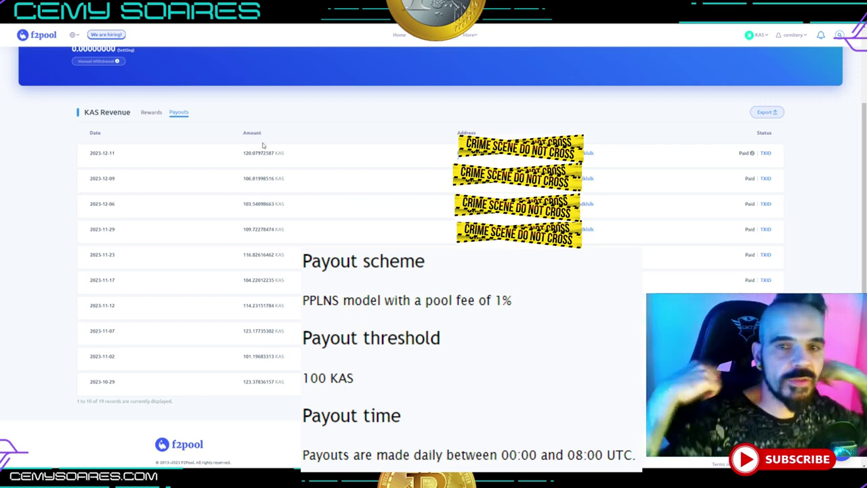
Step: Look at the daily KAS rewards table again, then return to the Workers list
click(144, 113)
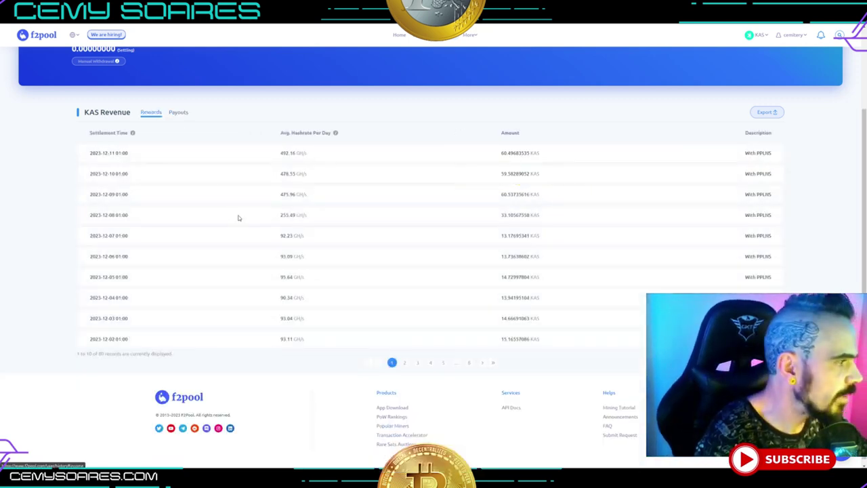
scroll(264, 250, up, 3)
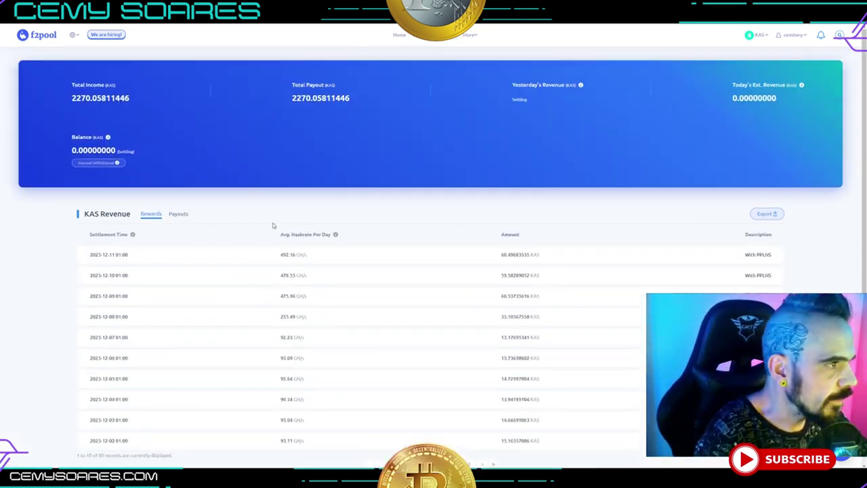
click(423, 48)
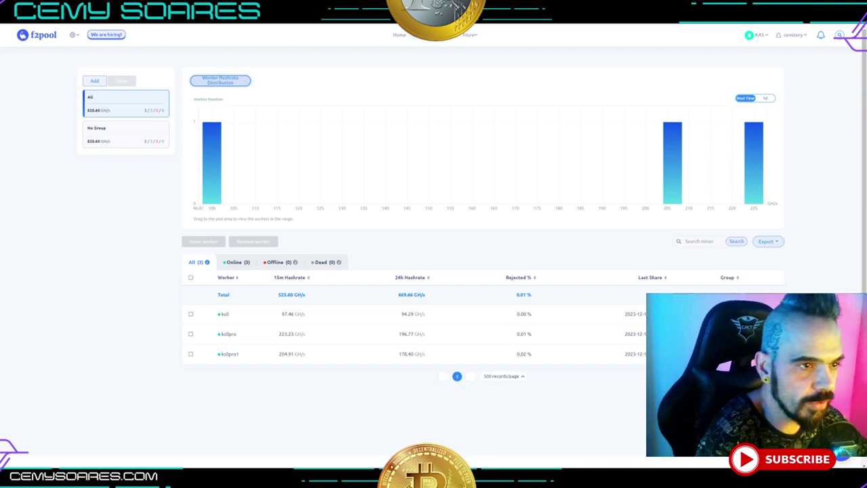
key(alt+Tab)
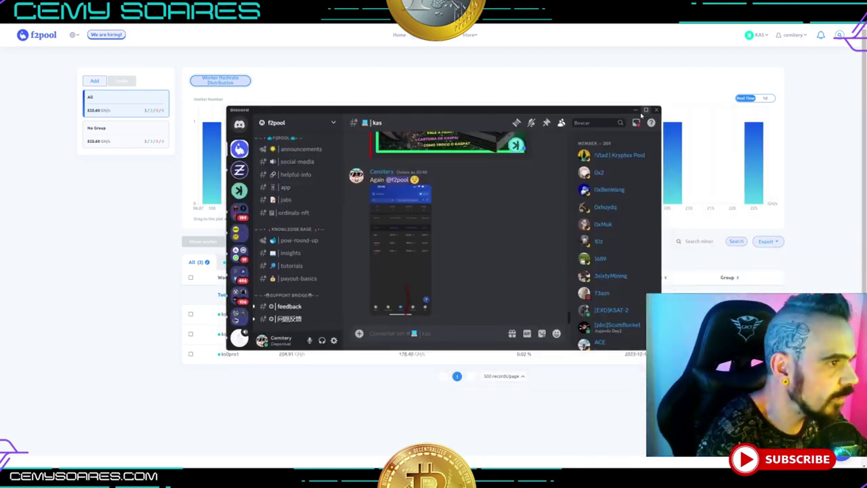
click(645, 111)
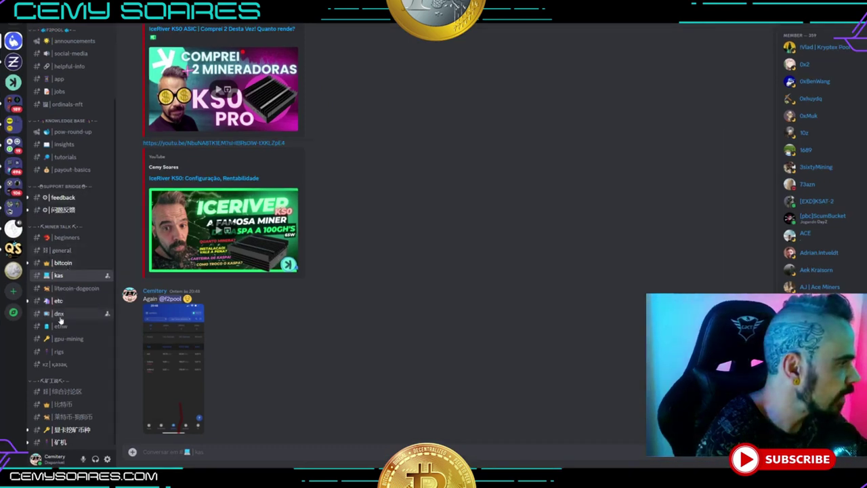
scroll(65, 292, down, 1)
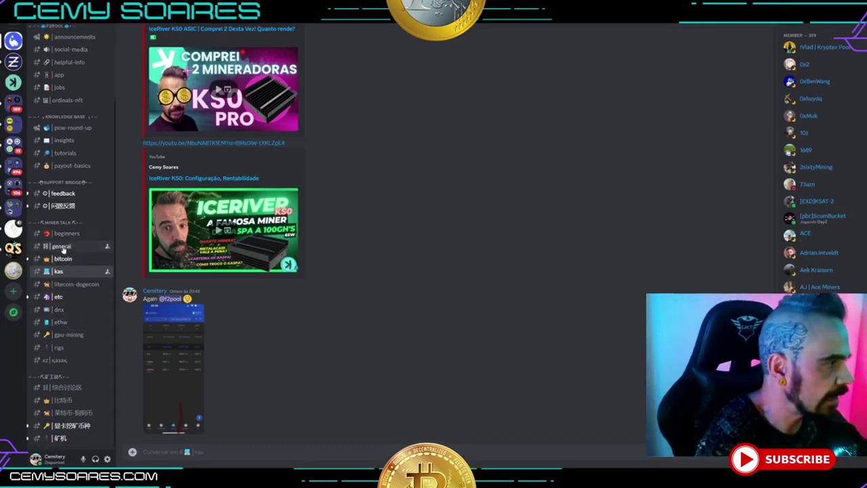
click(62, 246)
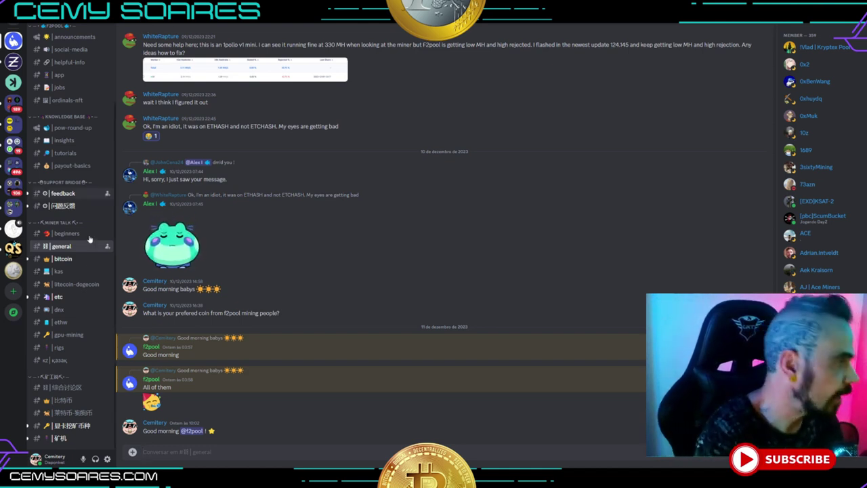
click(103, 271)
scroll(296, 341, up, 15)
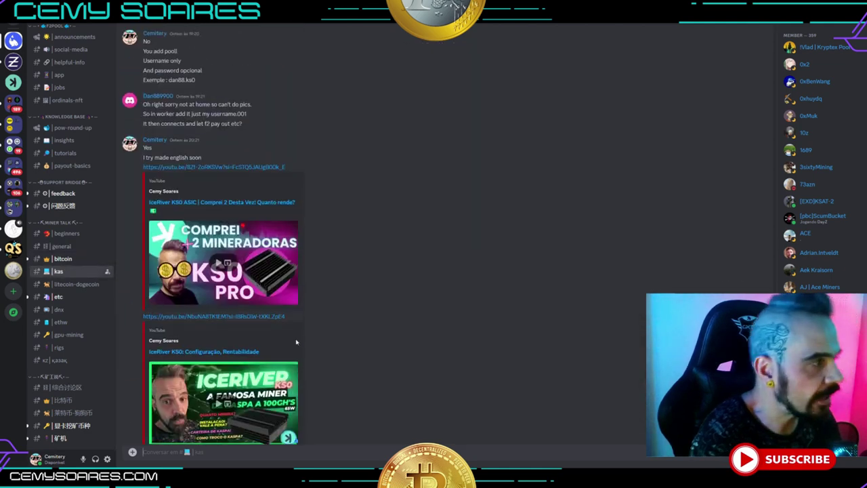
scroll(298, 344, up, 15)
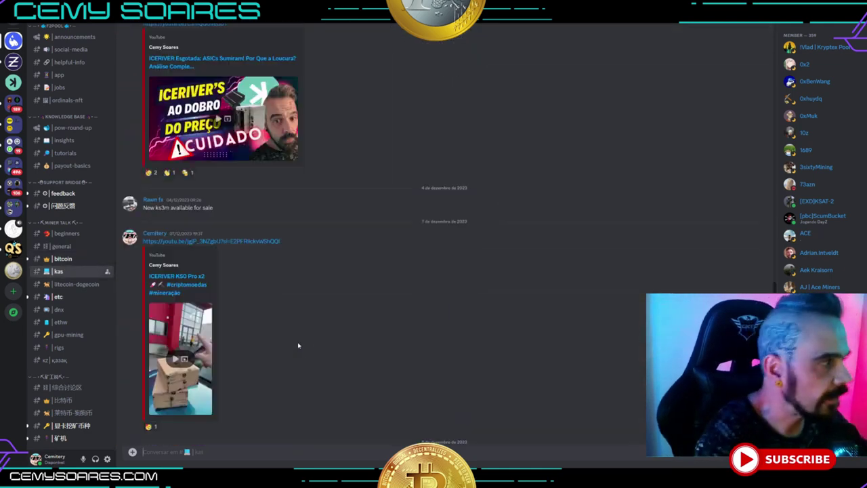
scroll(298, 346, up, 5)
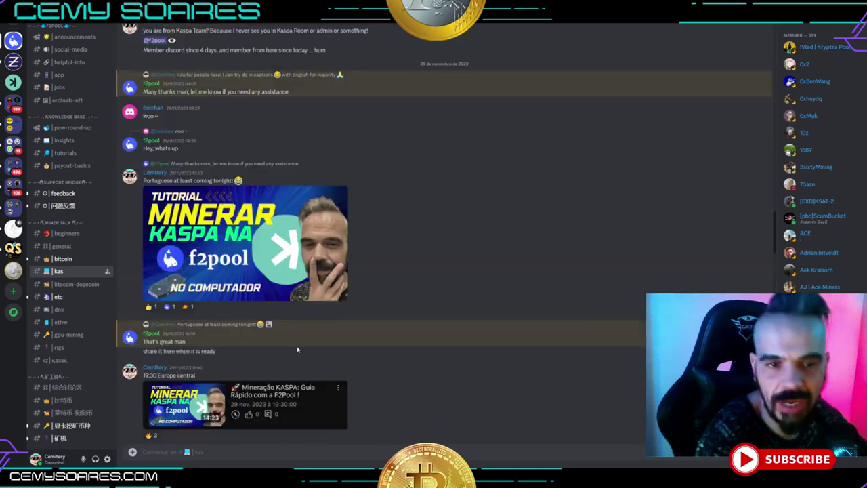
scroll(196, 328, down, 10)
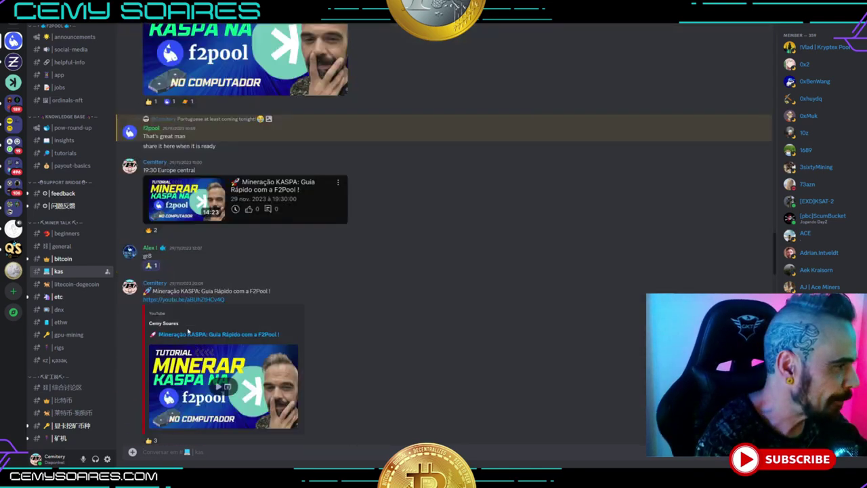
scroll(189, 331, down, 10)
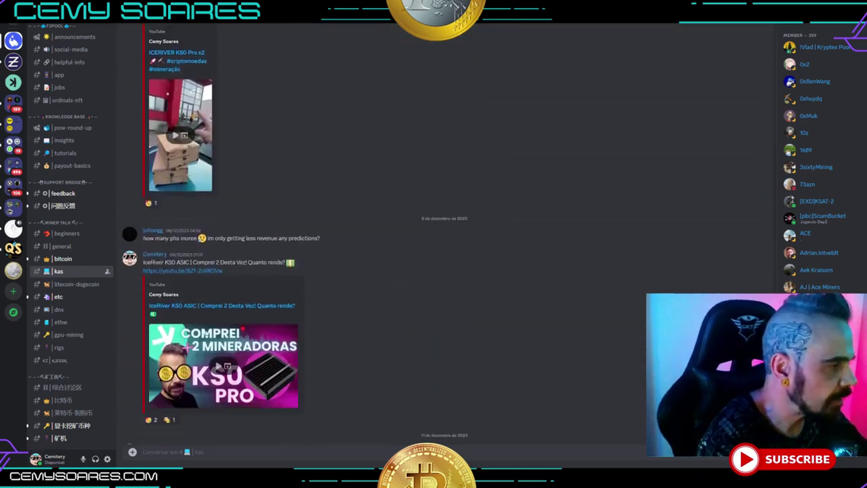
scroll(680, 144, down, 3)
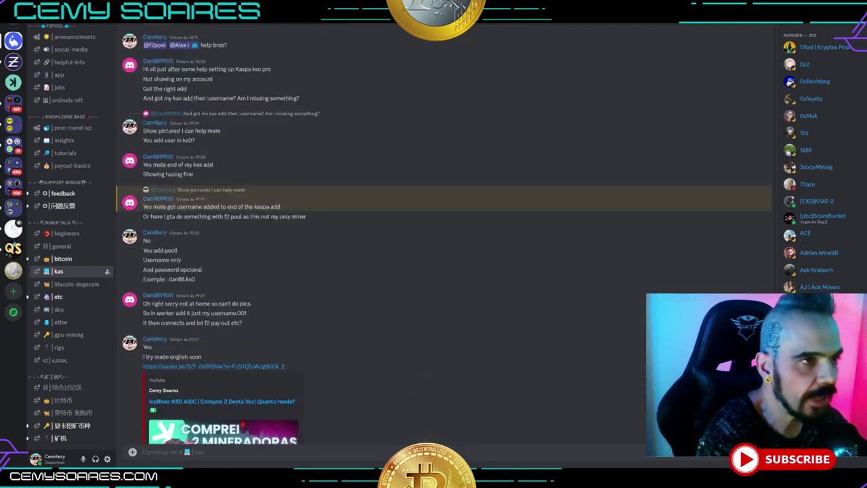
key(alt+Tab)
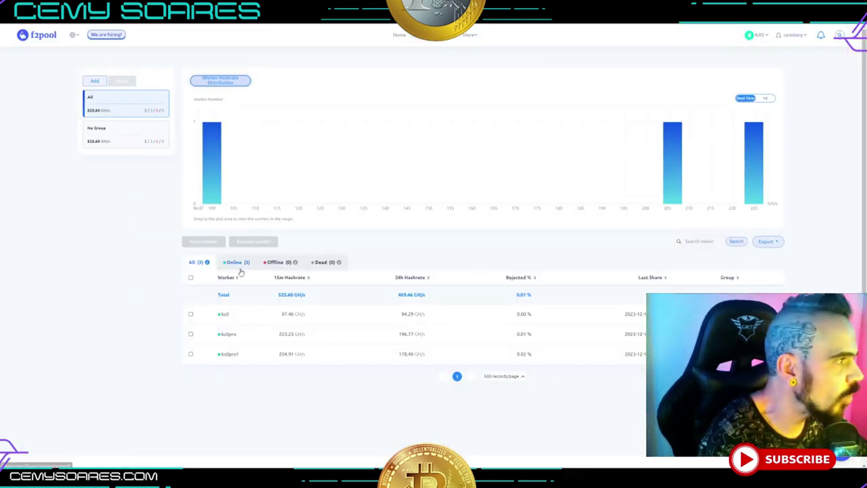